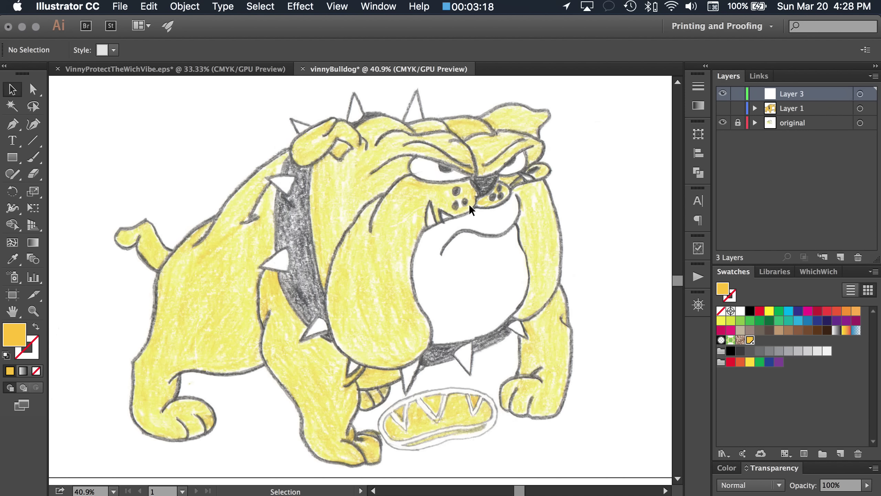
# Set the fill to None and trace straight Pen segments from the tail's upper base up its outer edge to the peak.
pyautogui.scroll(5, 172, 254)
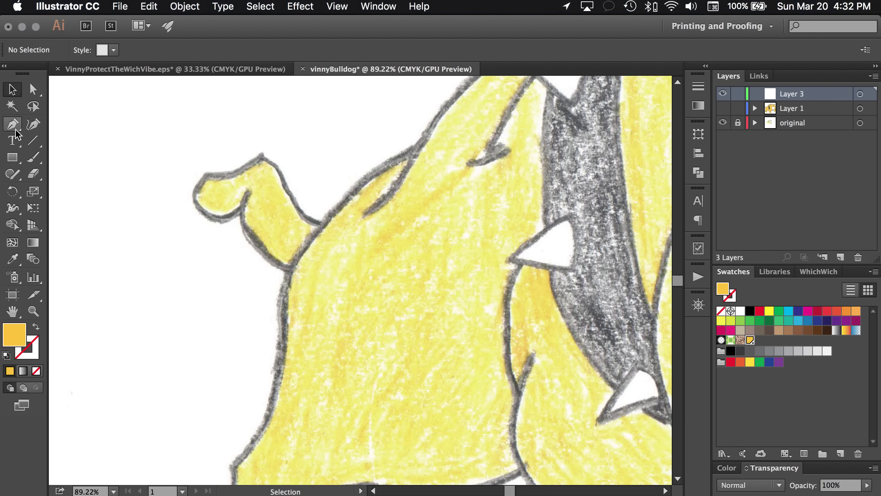
pyautogui.press('p')
pyautogui.press('/')
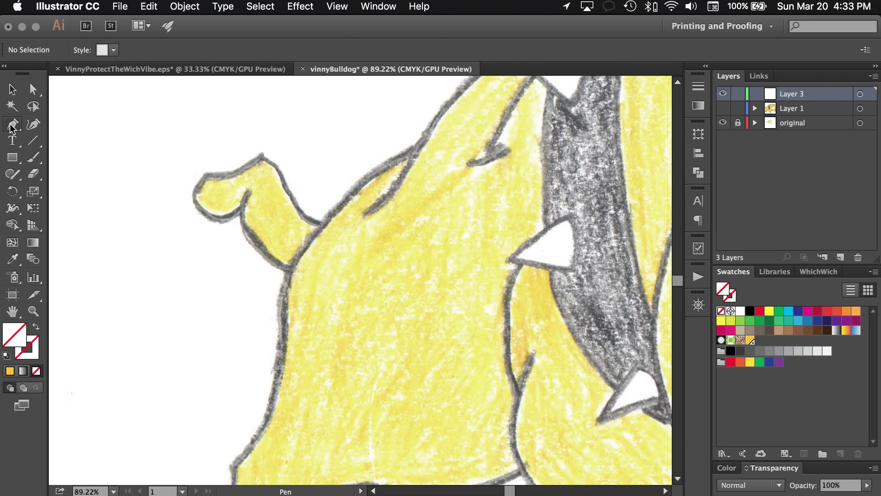
pyautogui.click(319, 217)
pyautogui.moveTo(320, 220); pyautogui.dragTo(304, 212)
pyautogui.click(302, 209)
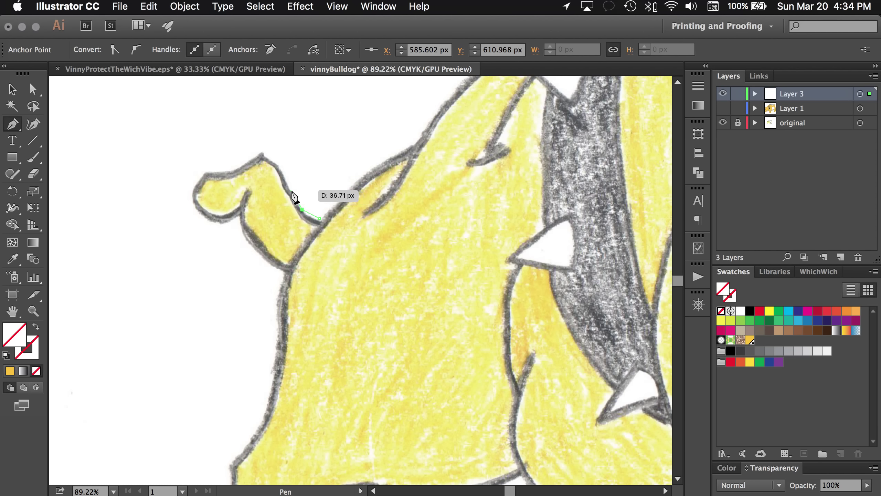
pyautogui.click(290, 190)
pyautogui.click(281, 168)
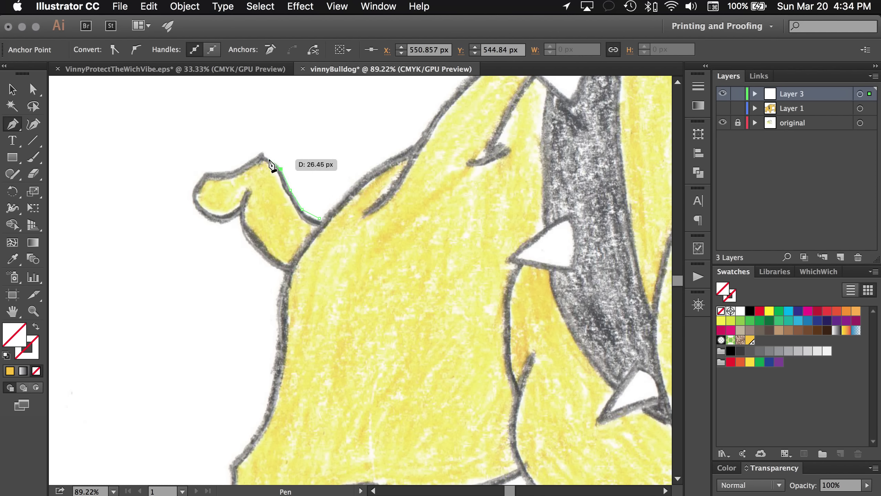
pyautogui.click(268, 157)
# Continue the path around the tail's rounded tip and along its underside to where it meets the body.
pyautogui.click(247, 162)
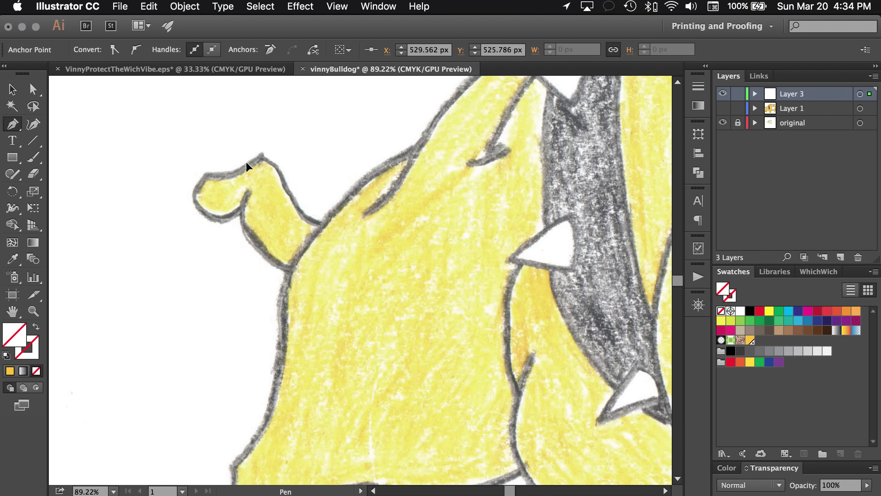
pyautogui.click(213, 172)
pyautogui.click(200, 176)
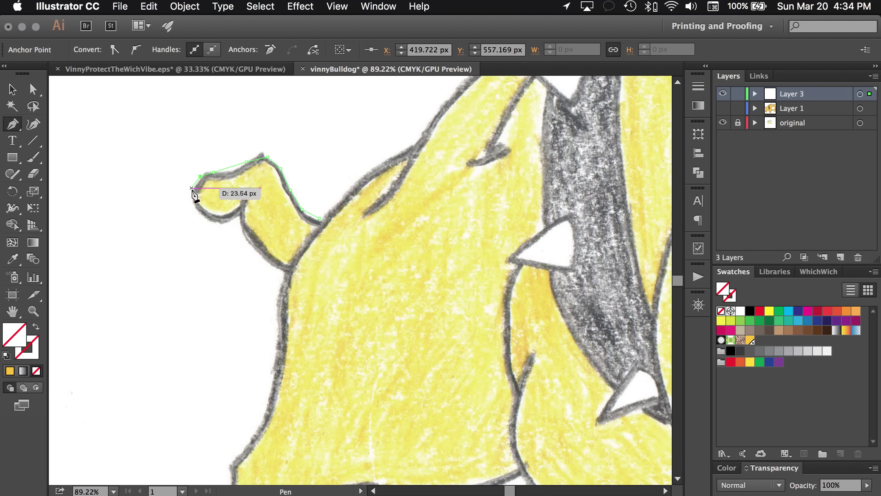
pyautogui.click(192, 191)
pyautogui.click(219, 224)
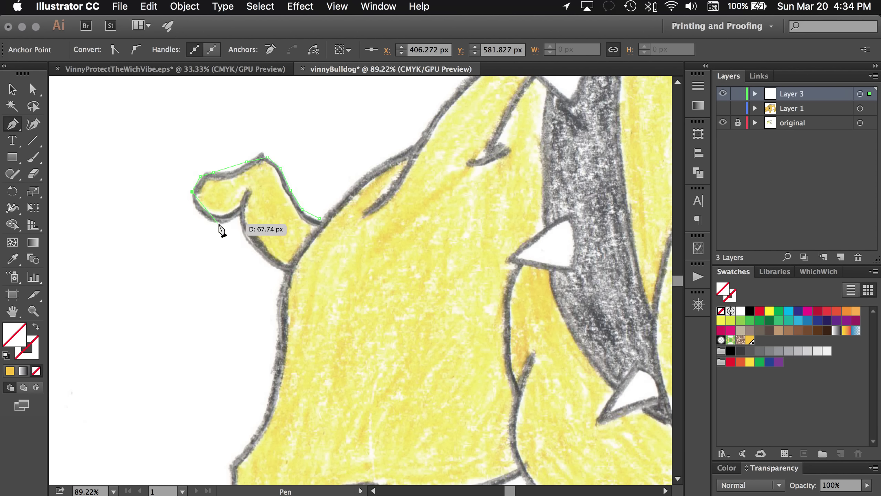
pyautogui.click(240, 215)
pyautogui.click(241, 235)
pyautogui.click(264, 259)
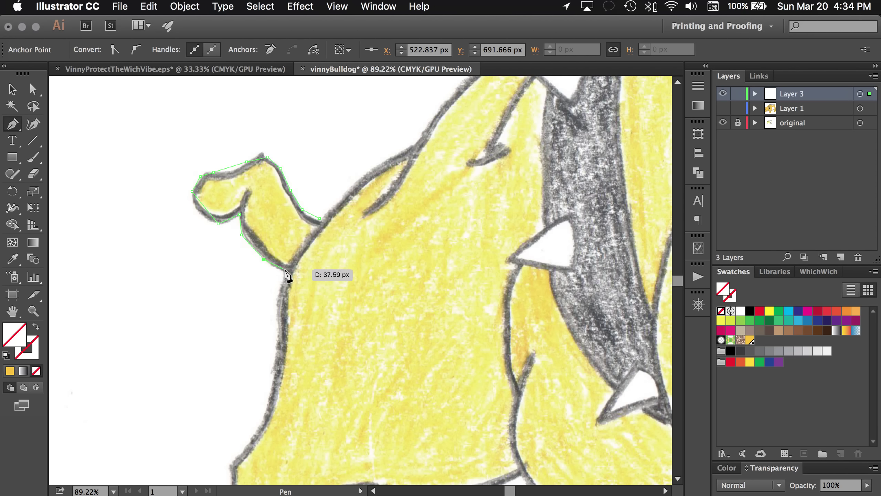
pyautogui.click(284, 270)
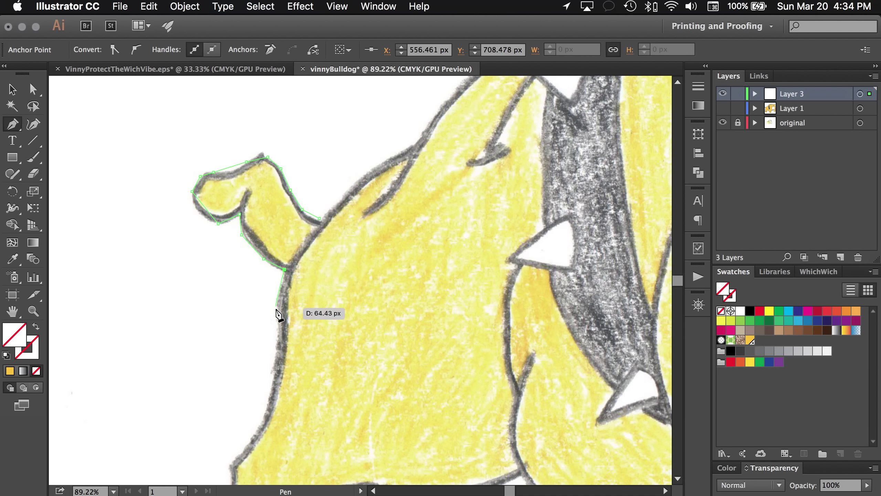
# Trace down the bulldog's rear edge to the hind leg, then close the path through the body at its starting anchor.
pyautogui.click(277, 314)
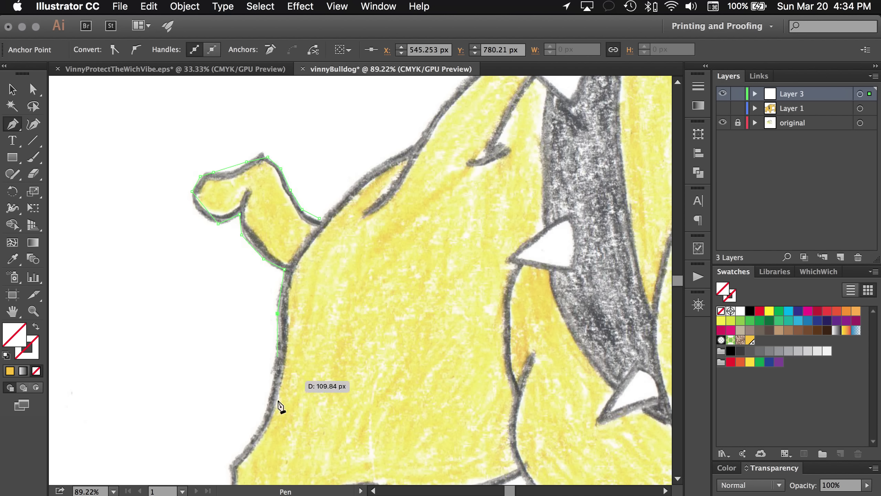
pyautogui.click(267, 410)
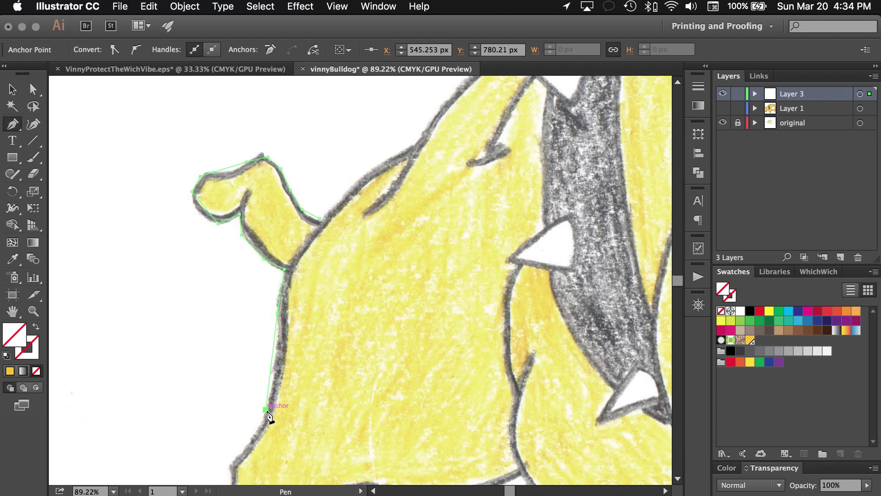
pyautogui.scroll(-2, 244, 413)
pyautogui.scroll(-2, 244, 413)
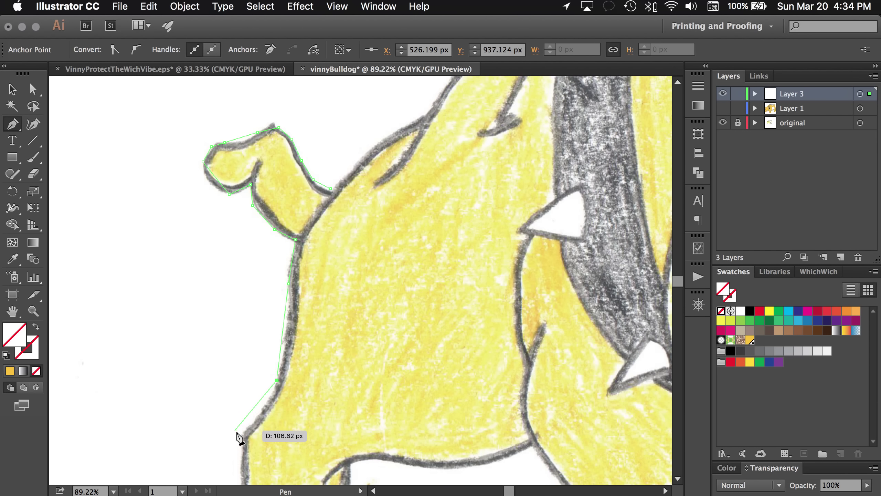
pyautogui.click(240, 435)
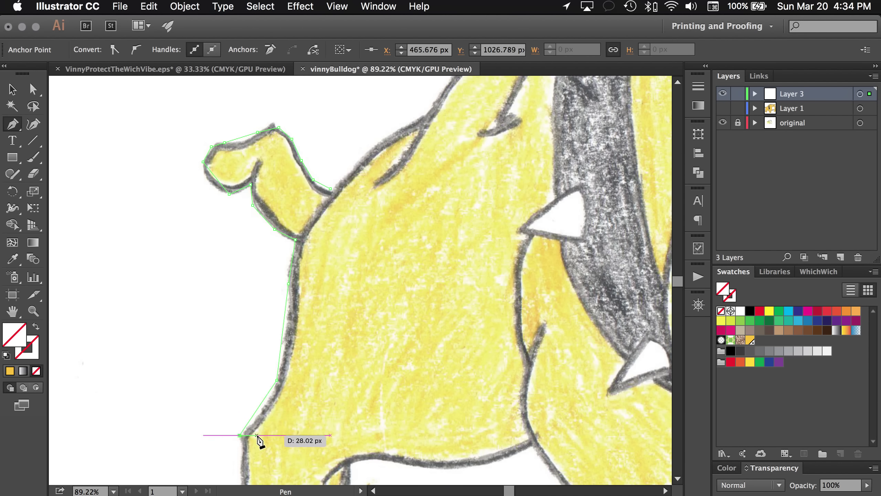
pyautogui.click(346, 423)
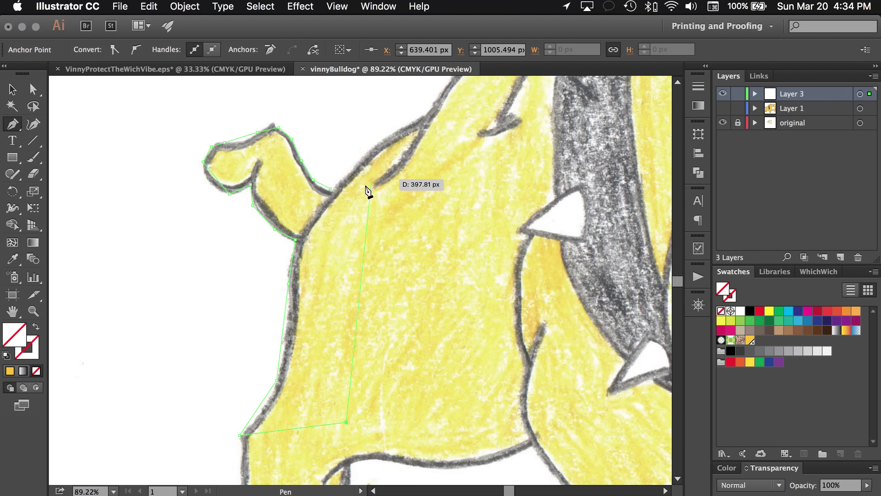
pyautogui.click(330, 189)
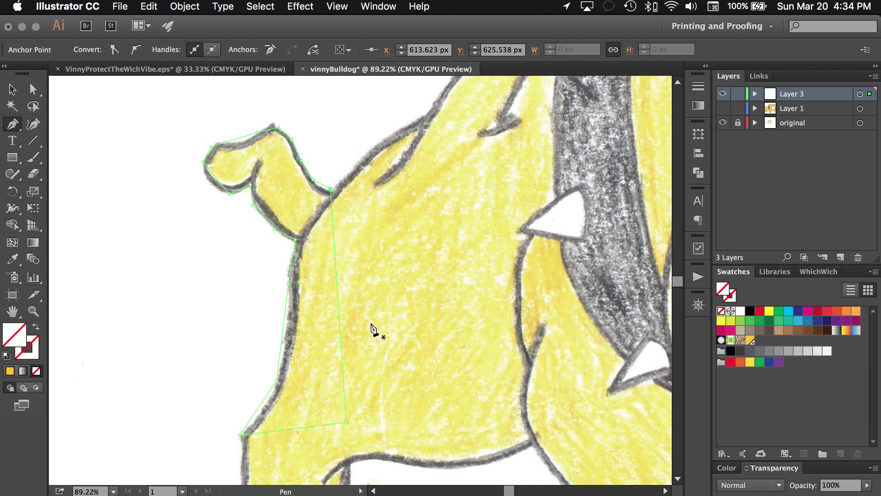
# Nudge the anchor where the tail's underside meets the body slightly outward with Direct Selection.
pyautogui.press('a')
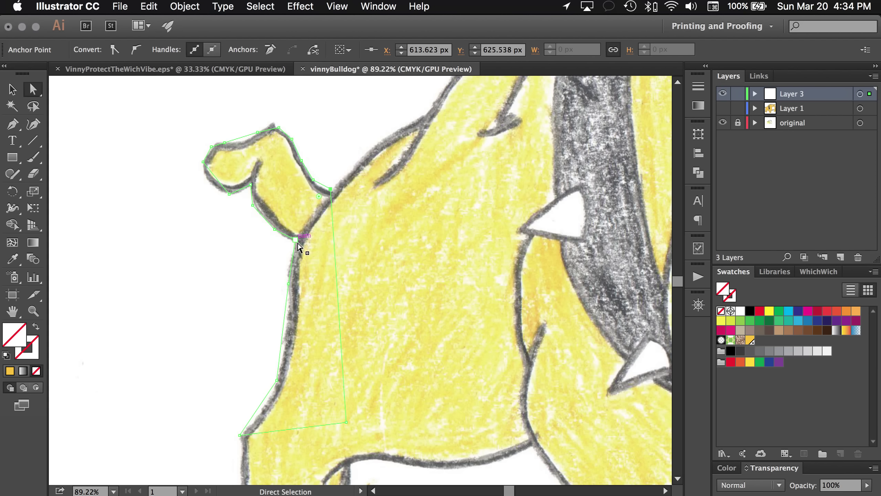
pyautogui.moveTo(298, 242)
pyautogui.mouseDown()
pyautogui.moveTo(283, 254)
pyautogui.moveTo(296, 244)
pyautogui.mouseUp()
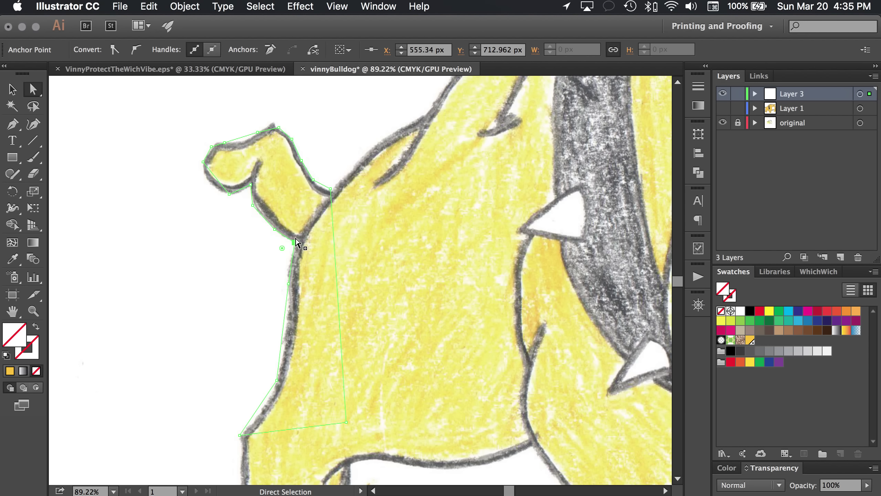
pyautogui.press('v')
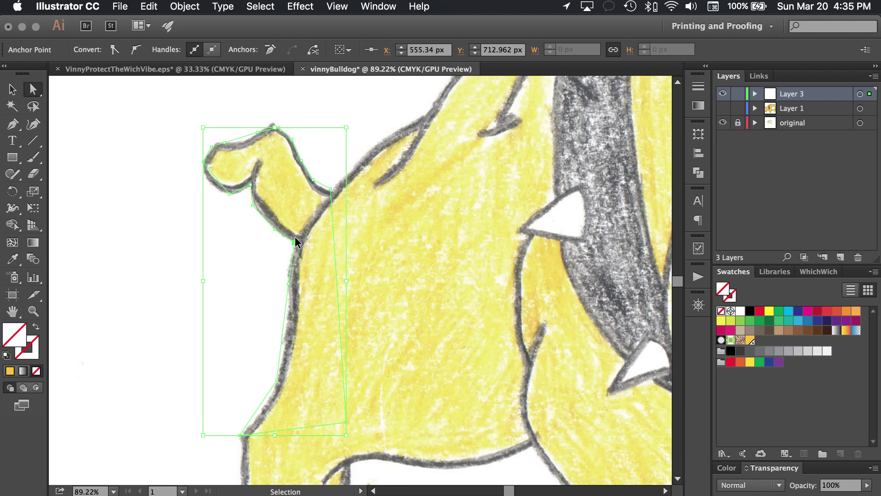
pyautogui.press('a')
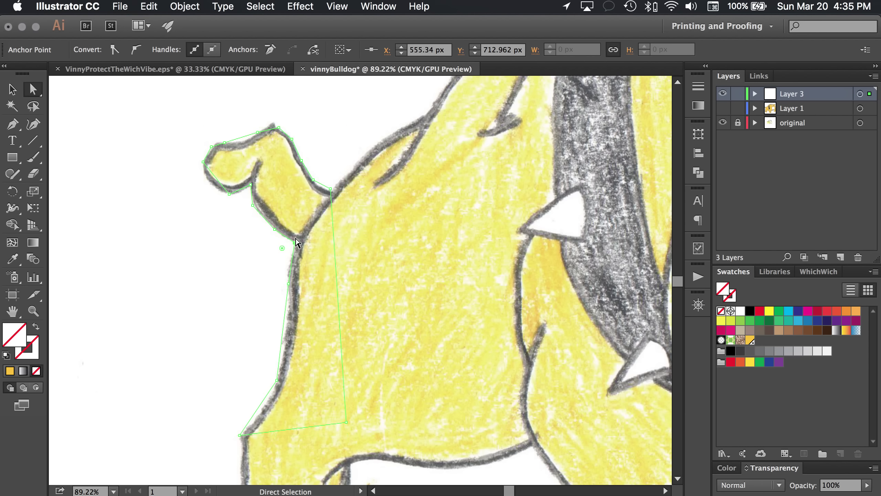
pyautogui.moveTo(295, 240)
pyautogui.mouseDown()
pyautogui.moveTo(283, 256)
pyautogui.moveTo(293, 243)
pyautogui.mouseUp()
# Select all anchors around the tail and convert them to smooth points.
pyautogui.scroll(4, 294, 248)
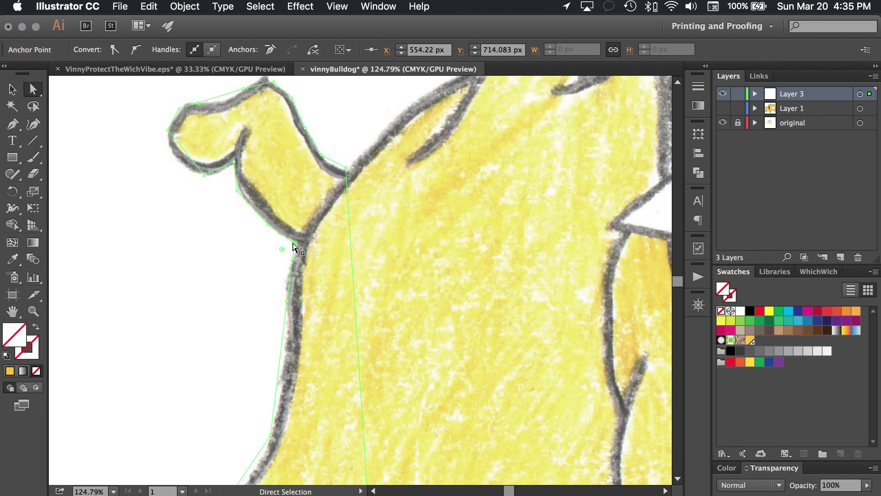
pyautogui.click(244, 202)
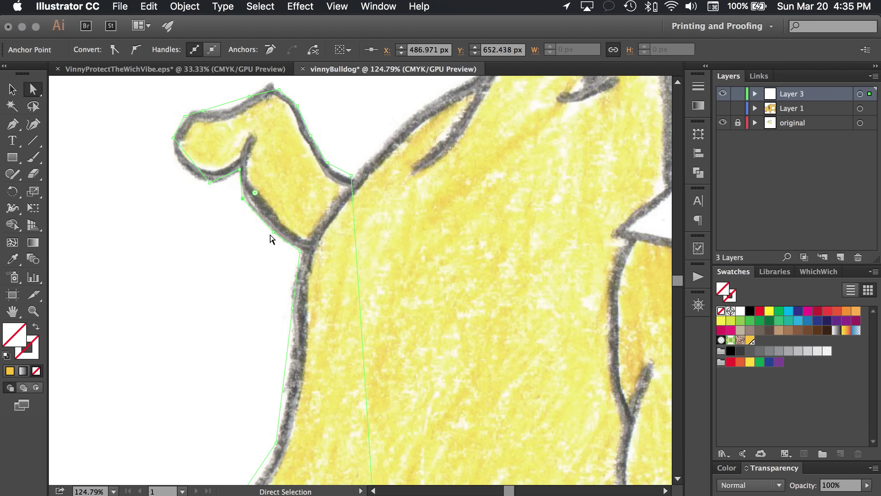
pyautogui.scroll(3, 248, 191)
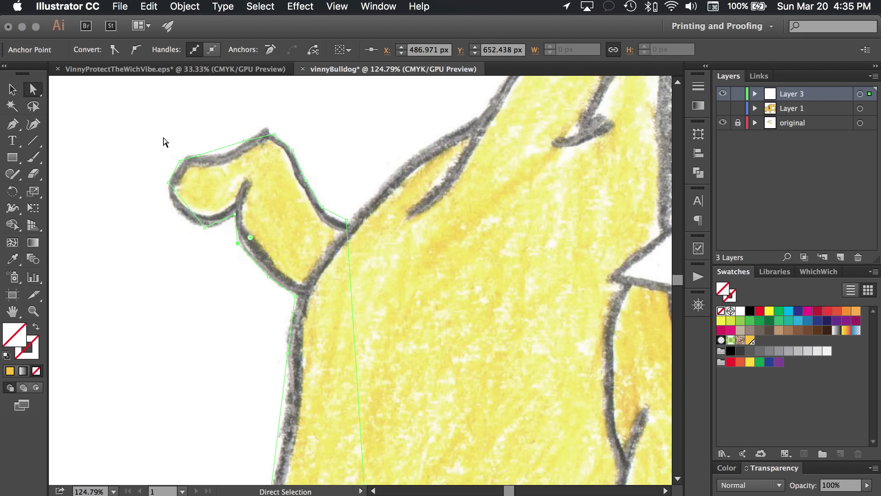
pyautogui.moveTo(128, 105); pyautogui.dragTo(384, 364)
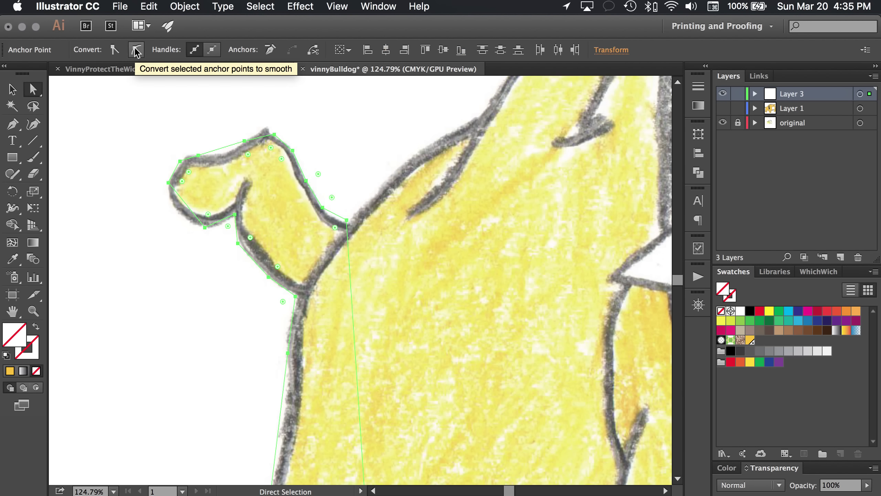
pyautogui.click(136, 51)
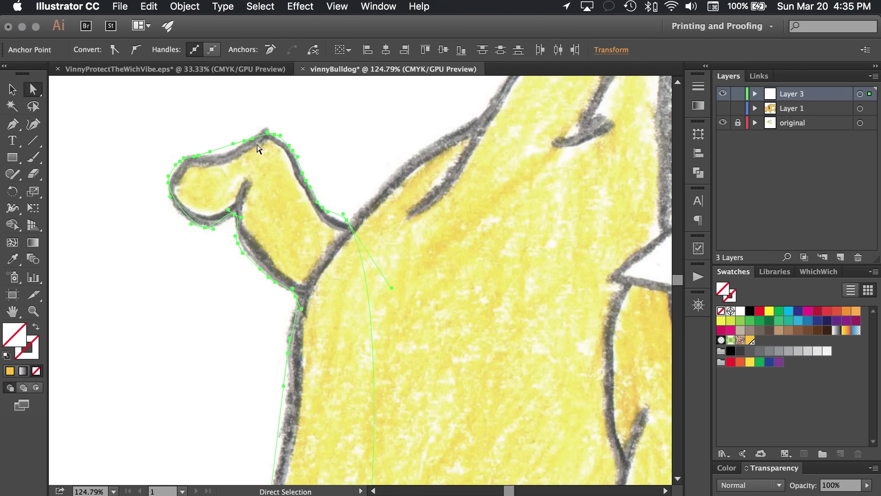
# Adjust the outermost anchor of the tail tip and its handles so the curve follows the rounded outline.
pyautogui.moveTo(170, 201); pyautogui.dragTo(179, 213)
pyautogui.click(169, 183)
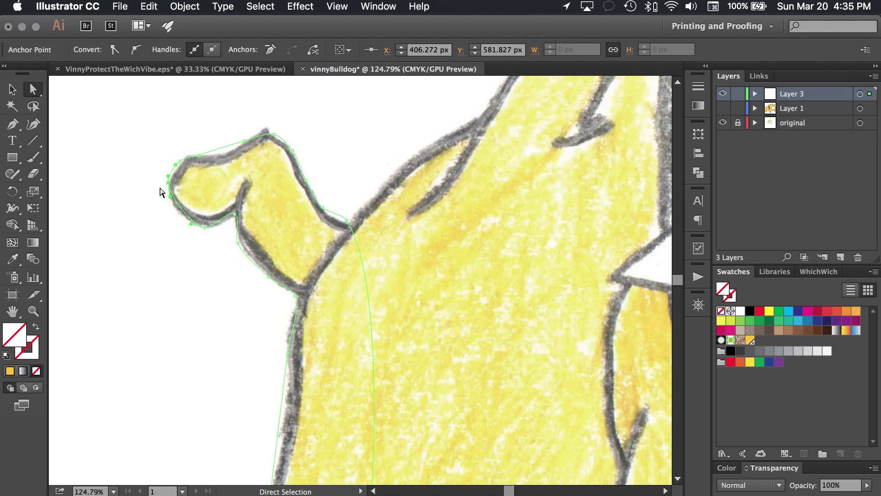
pyautogui.moveTo(168, 185); pyautogui.dragTo(147, 194)
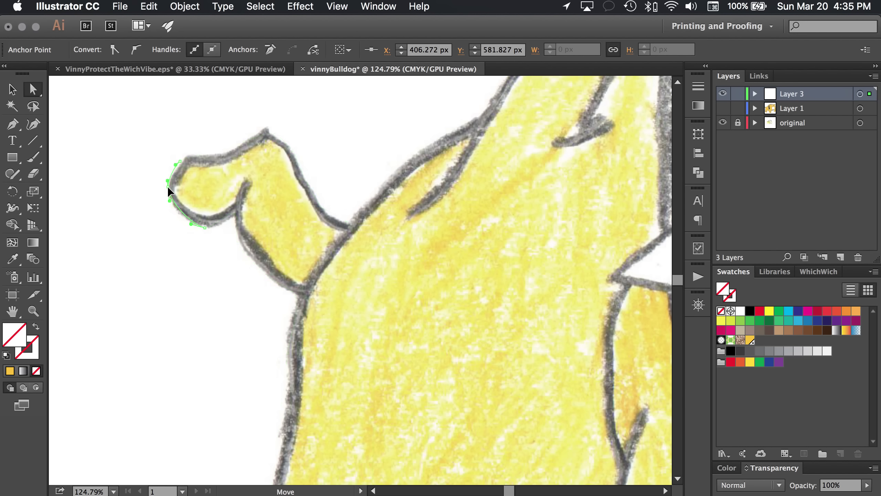
pyautogui.moveTo(168, 185); pyautogui.dragTo(168, 187)
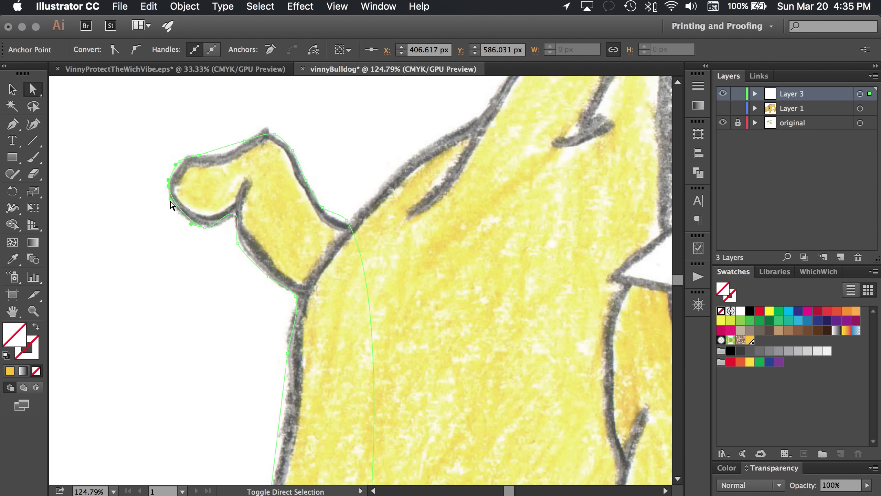
pyautogui.moveTo(170, 199); pyautogui.dragTo(177, 226)
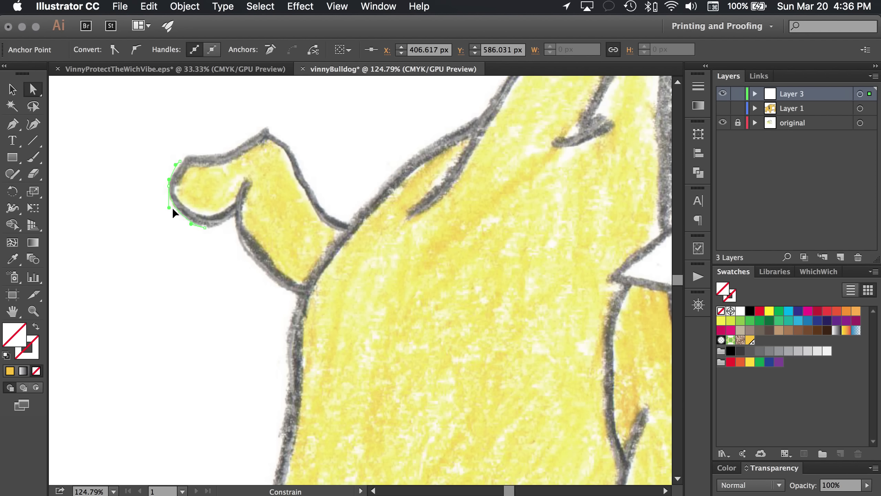
pyautogui.moveTo(172, 208); pyautogui.dragTo(172, 207)
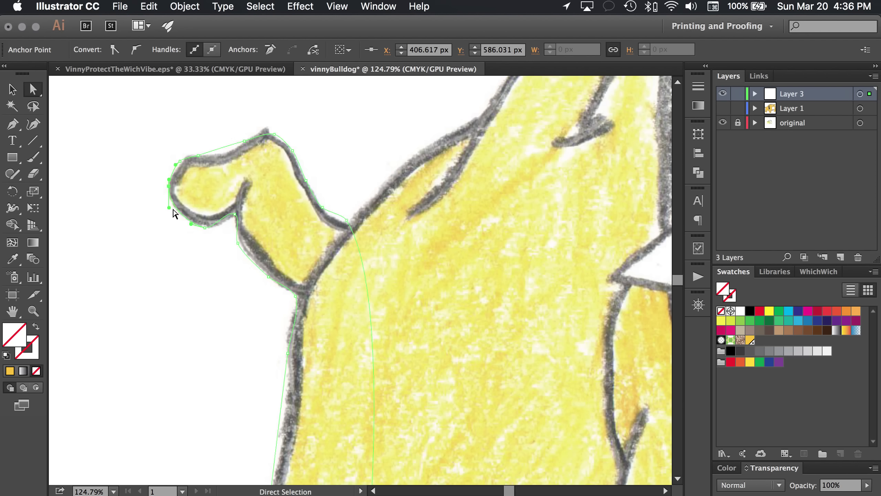
pyautogui.click(169, 179)
pyautogui.moveTo(169, 179); pyautogui.dragTo(168, 174)
# Reposition the anchors at the tail tip's upper corner and adjacent dip, adjusting their handles to match the drawn edge.
pyautogui.moveTo(181, 161); pyautogui.dragTo(210, 157)
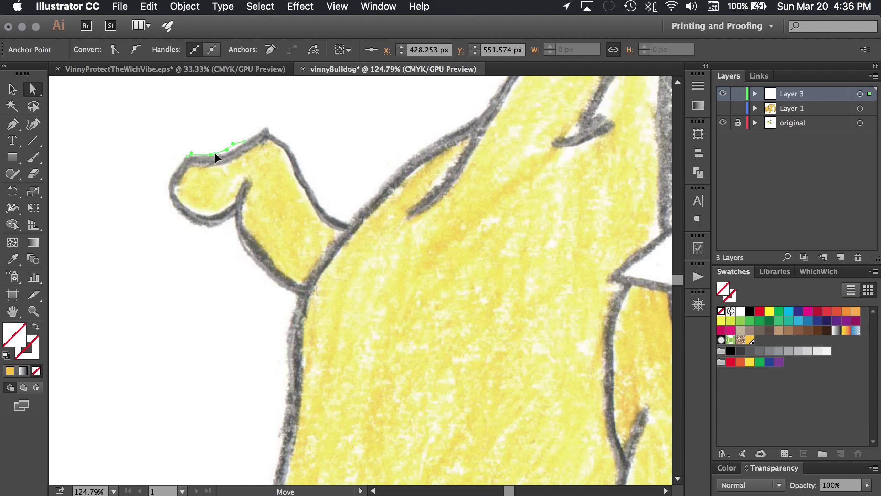
pyautogui.moveTo(213, 153); pyautogui.dragTo(213, 153)
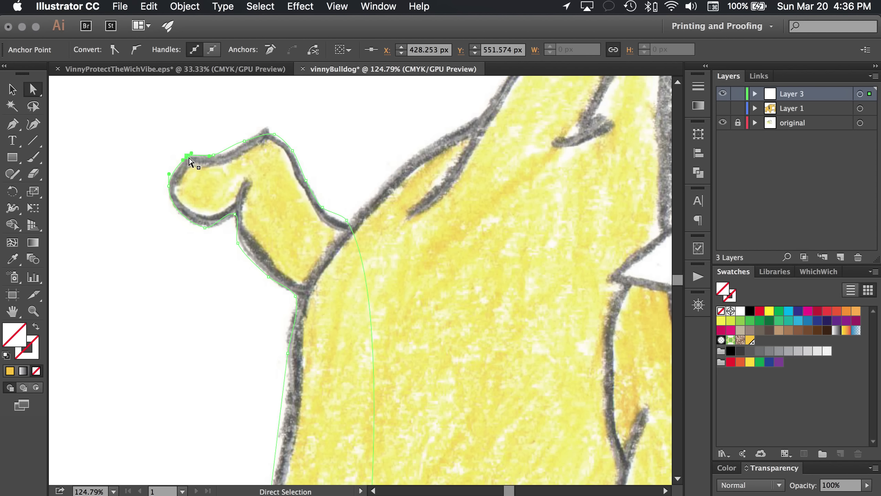
pyautogui.moveTo(183, 160)
pyautogui.mouseDown()
pyautogui.moveTo(178, 168)
pyautogui.moveTo(184, 148)
pyautogui.moveTo(194, 148)
pyautogui.mouseUp()
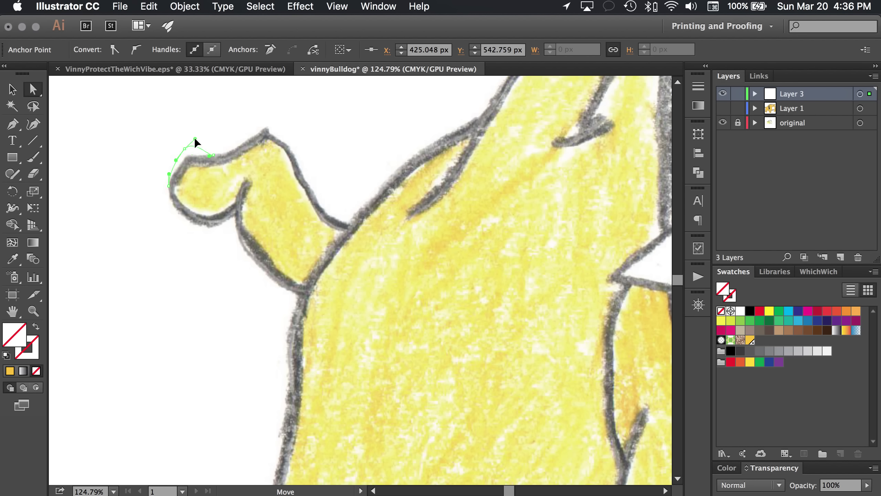
pyautogui.moveTo(196, 145); pyautogui.dragTo(194, 149)
pyautogui.moveTo(185, 157); pyautogui.dragTo(187, 158)
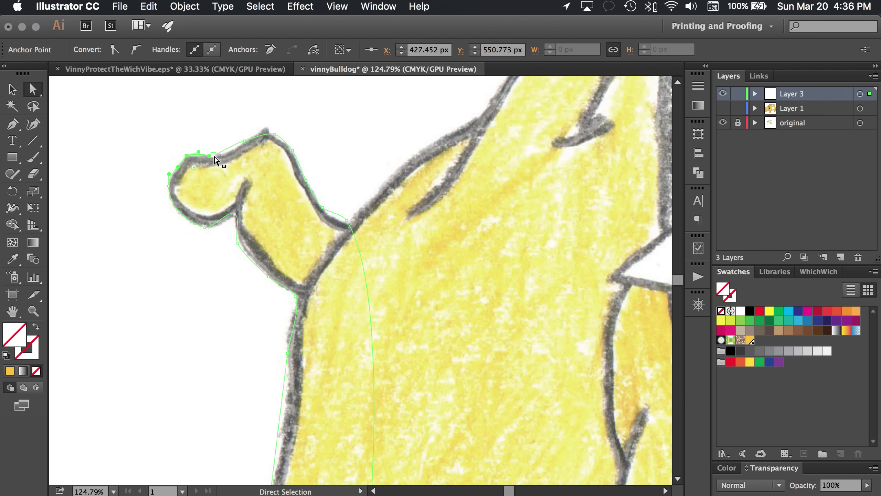
# Adjust the anchors and handles along the tail's upper edge up to its peak so the path follows the drawn outline.
pyautogui.click(228, 150)
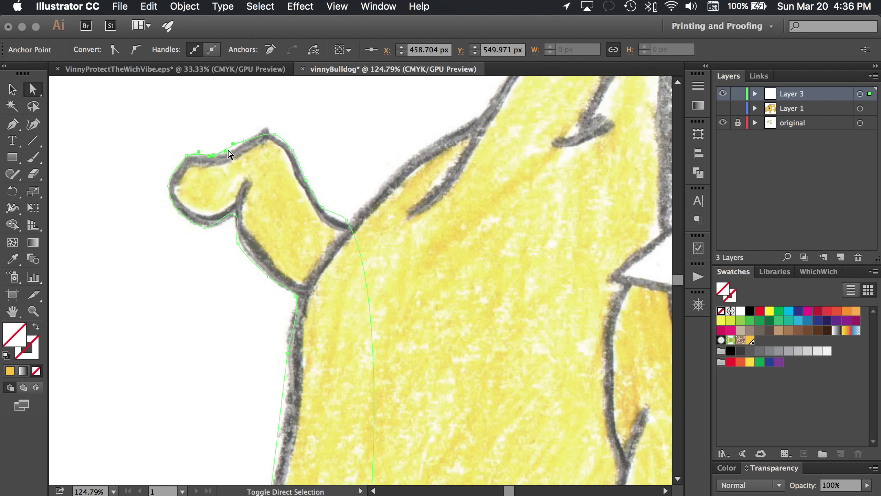
pyautogui.moveTo(226, 150); pyautogui.dragTo(231, 150)
pyautogui.moveTo(209, 155); pyautogui.dragTo(199, 153)
pyautogui.click(252, 139)
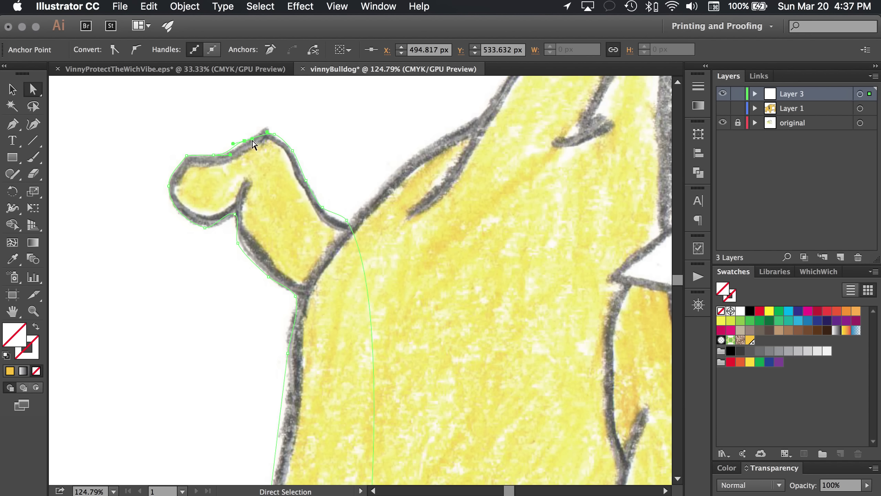
pyautogui.moveTo(252, 139); pyautogui.dragTo(268, 132)
pyautogui.moveTo(265, 135); pyautogui.dragTo(264, 132)
# Delete the extra anchor on the tail's slope toward the back and fit the curve where the tail meets the back.
pyautogui.click(322, 207)
pyautogui.press('p')
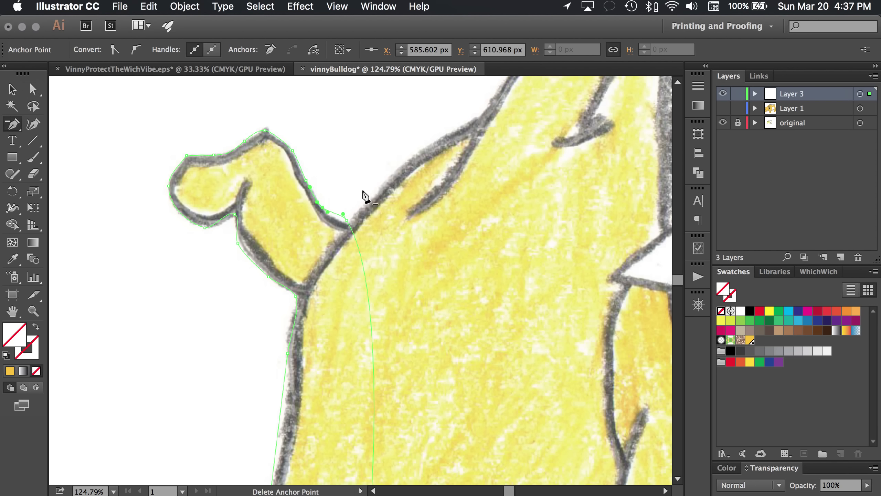
pyautogui.click(306, 181)
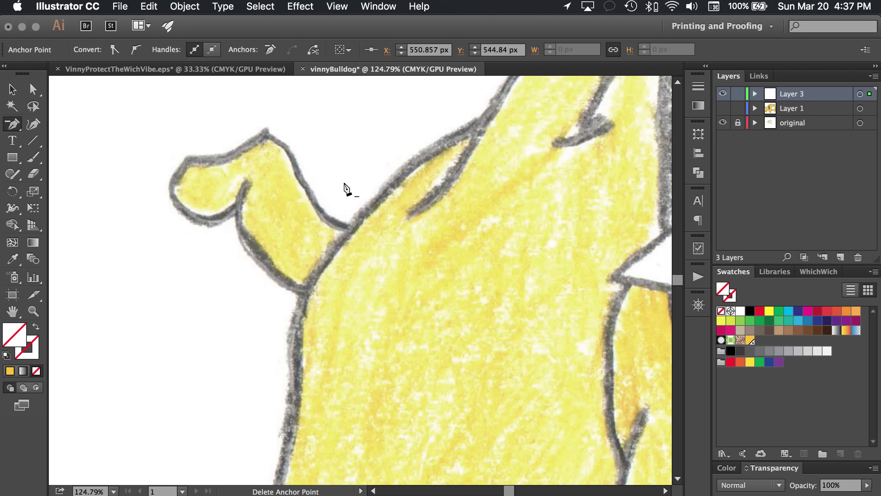
pyautogui.press('a')
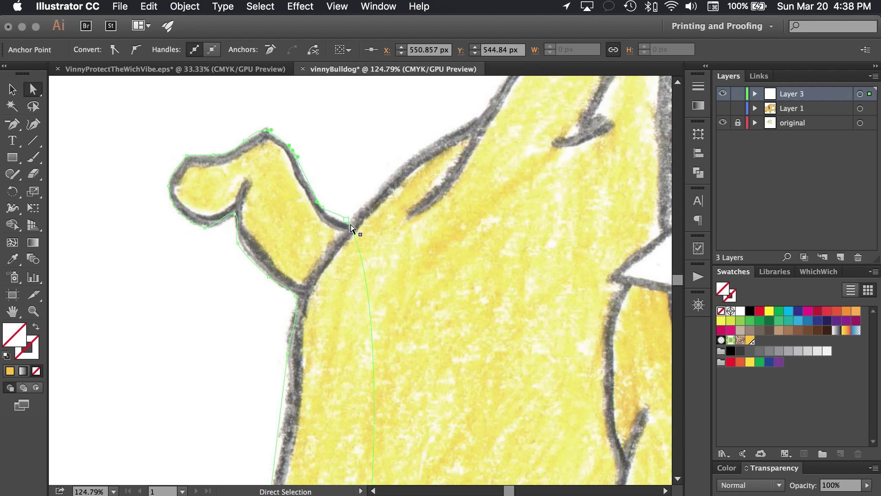
pyautogui.moveTo(349, 221)
pyautogui.mouseDown()
pyautogui.moveTo(346, 181)
pyautogui.moveTo(350, 226)
pyautogui.moveTo(338, 222)
pyautogui.mouseUp()
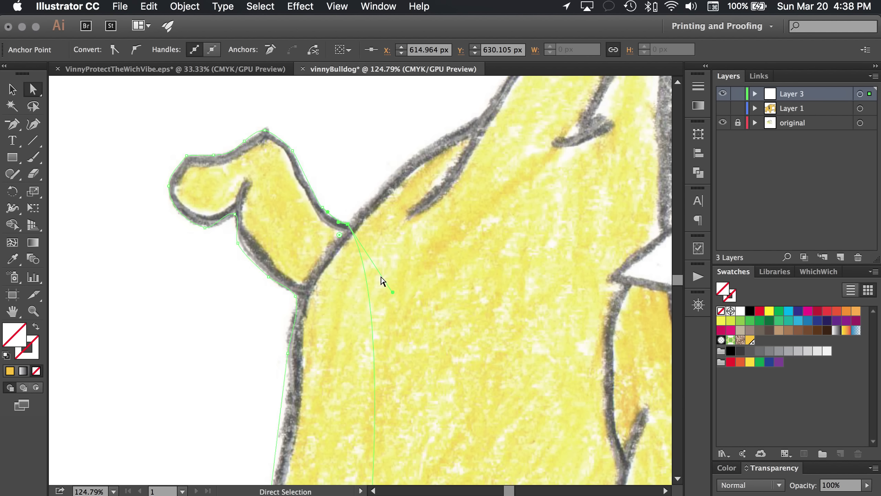
# Adjust the handles under the rounded tail tip and at the adjacent notch to match the drawn curve.
pyautogui.click(234, 215)
pyautogui.moveTo(227, 211)
pyautogui.mouseDown()
pyautogui.moveTo(216, 203)
pyautogui.moveTo(232, 218)
pyautogui.moveTo(212, 229)
pyautogui.moveTo(223, 228)
pyautogui.mouseUp()
pyautogui.click(206, 228)
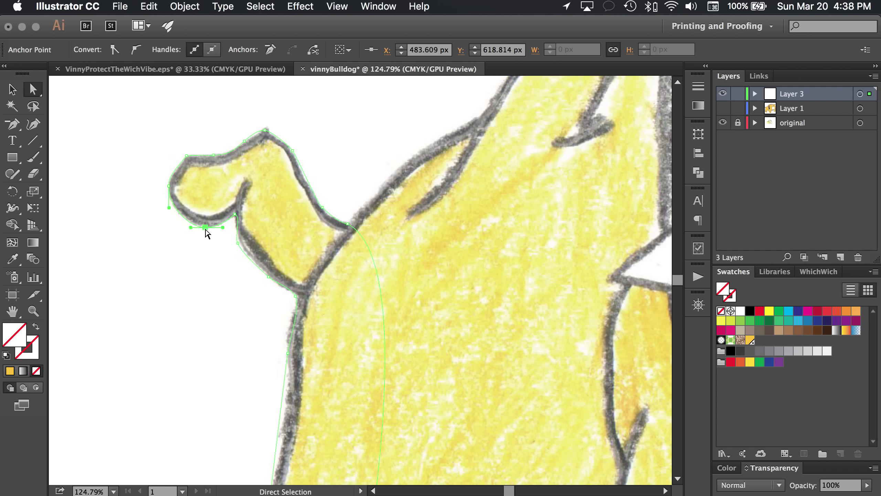
pyautogui.click(235, 214)
pyautogui.moveTo(243, 218); pyautogui.dragTo(233, 220)
# Delete the extra anchor just below the tail's notch and reshape the underside curve with the remaining anchors and handles.
pyautogui.moveTo(240, 254); pyautogui.dragTo(245, 251)
pyautogui.press('p')
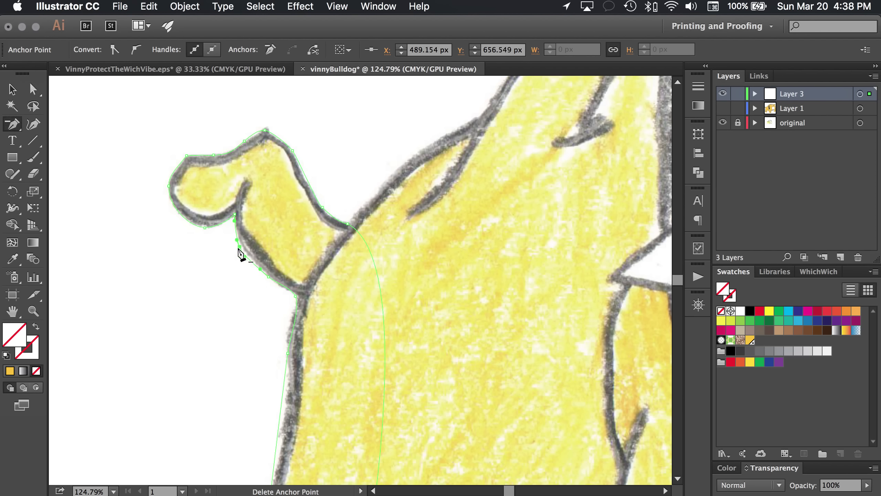
pyautogui.click(245, 255)
pyautogui.press('a')
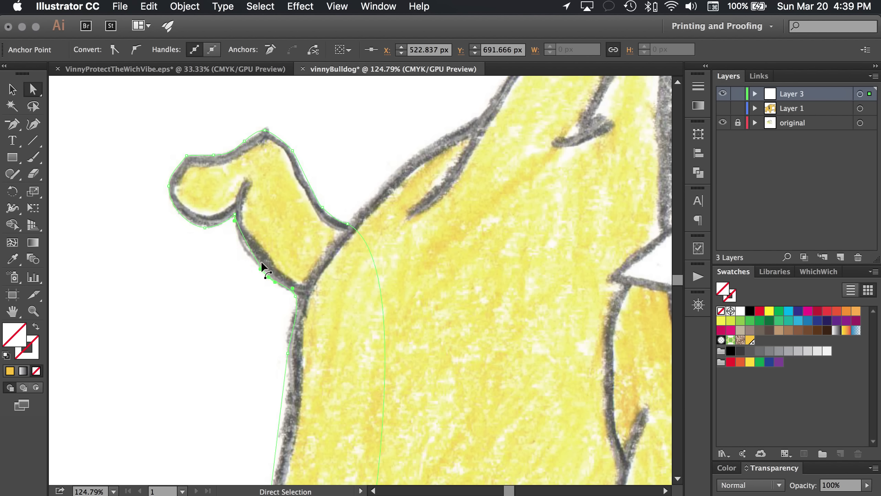
pyautogui.moveTo(268, 277); pyautogui.dragTo(241, 252)
pyautogui.moveTo(234, 221); pyautogui.dragTo(233, 226)
# Adjust the handles where the tail's underside joins the body so the path bends down along the dog's rear.
pyautogui.moveTo(293, 288); pyautogui.dragTo(287, 290)
pyautogui.click(296, 295)
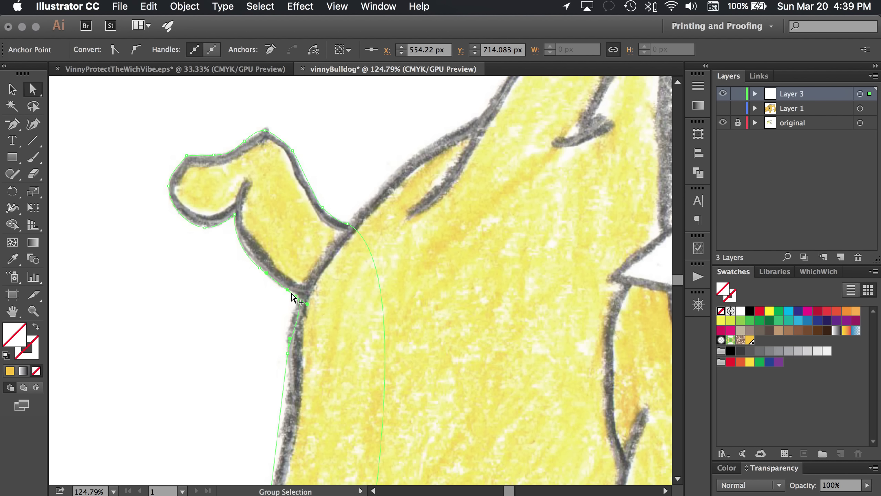
pyautogui.moveTo(288, 289); pyautogui.dragTo(280, 332)
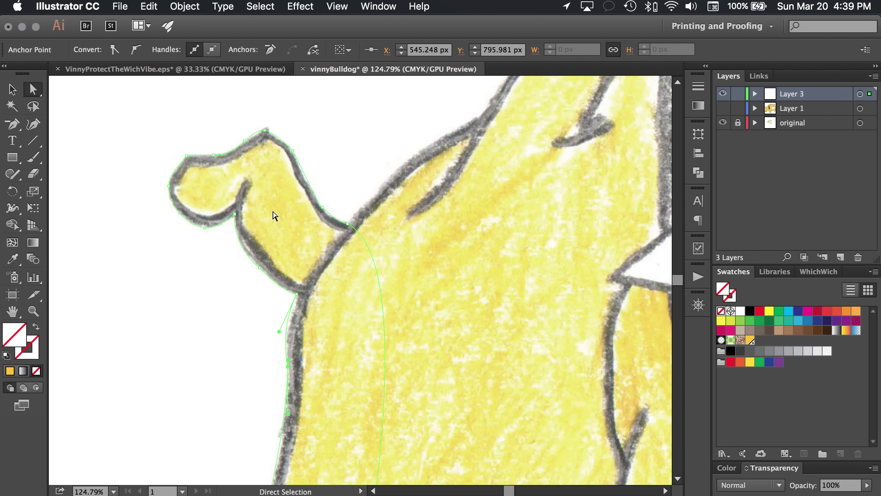
# Hide Layer 3 with the tail tracing and show the finished bulldog artwork on Layer 1.
pyautogui.scroll(-5, 306, 353)
pyautogui.scroll(-10, 307, 353)
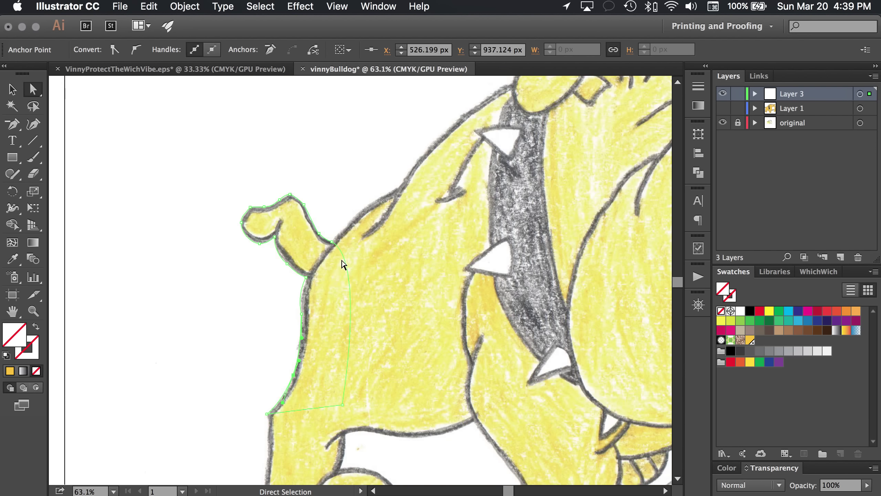
pyautogui.scroll(-2, 358, 232)
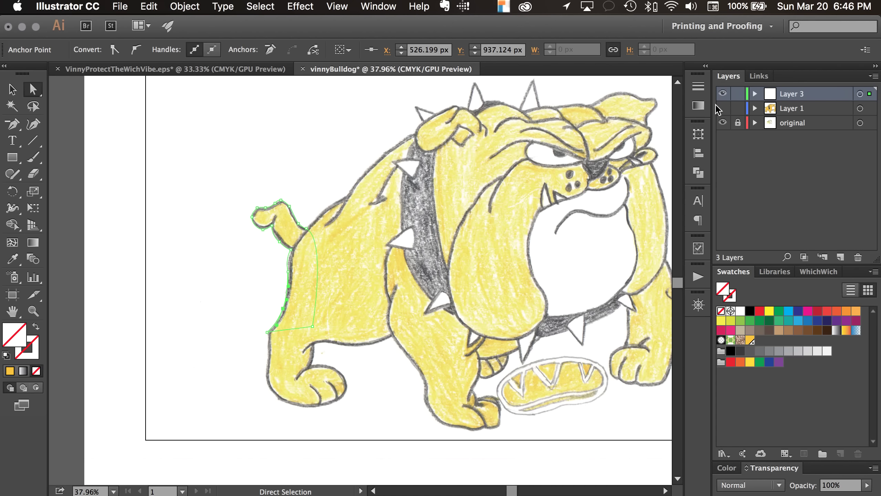
pyautogui.click(723, 93)
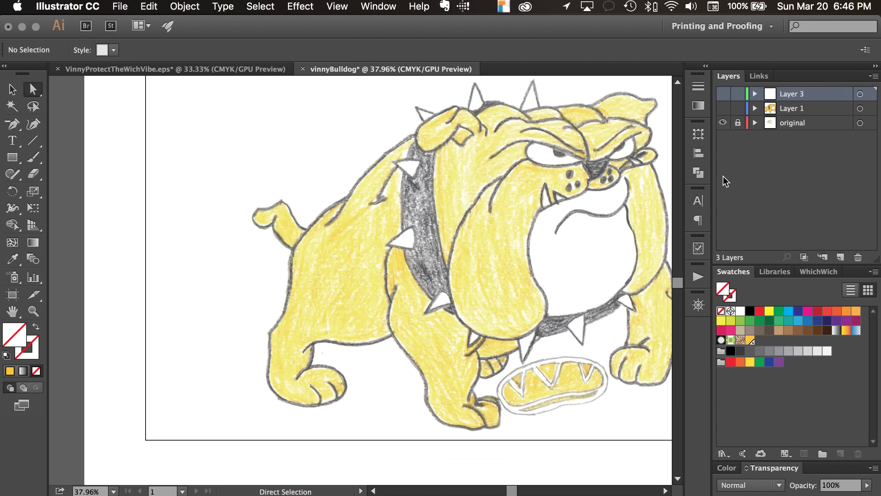
pyautogui.click(723, 108)
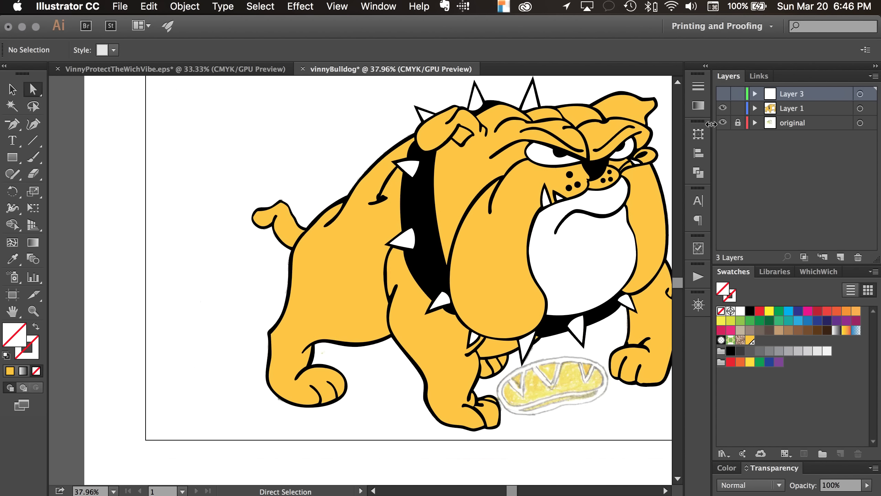
pyautogui.click(721, 109)
pyautogui.click(722, 109)
# Expand Layer 1 and hide the black silhouette path at the bottom of its group.
pyautogui.click(755, 110)
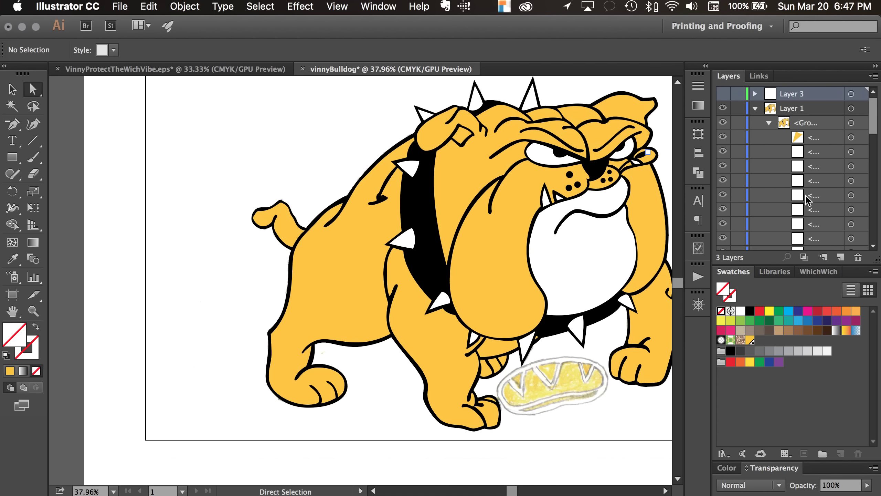
pyautogui.scroll(-10, 805, 199)
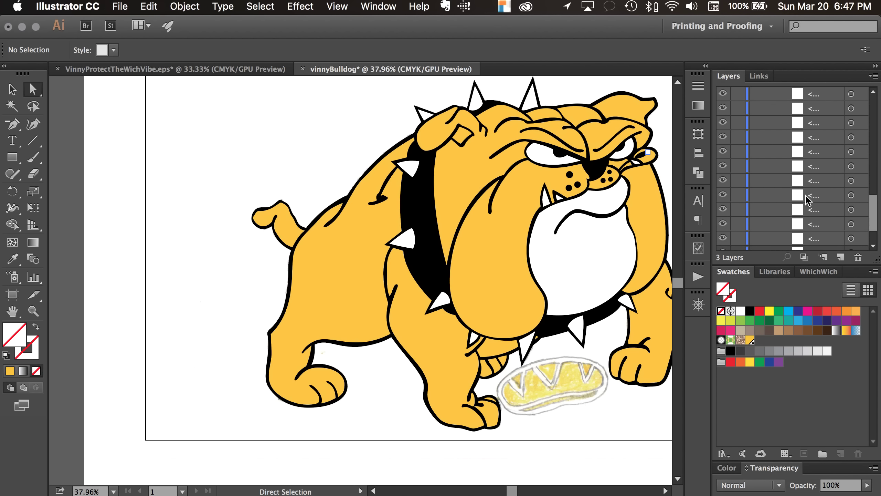
pyautogui.scroll(-2, 806, 199)
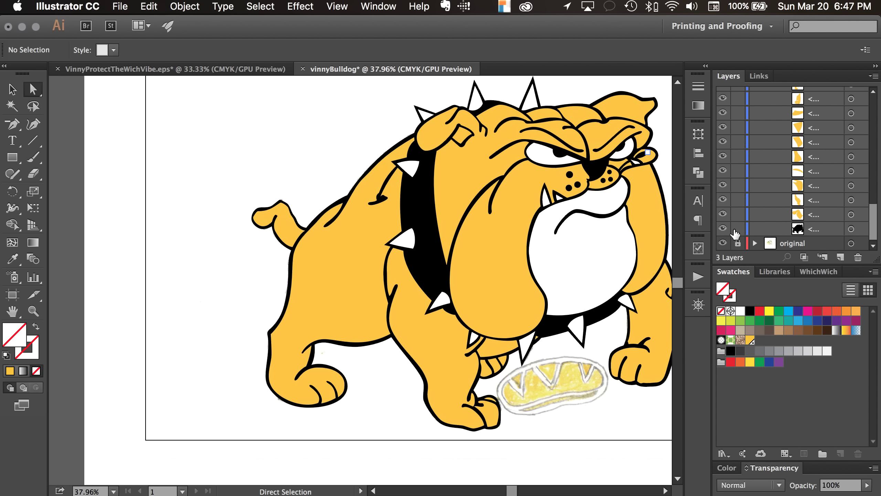
pyautogui.click(724, 230)
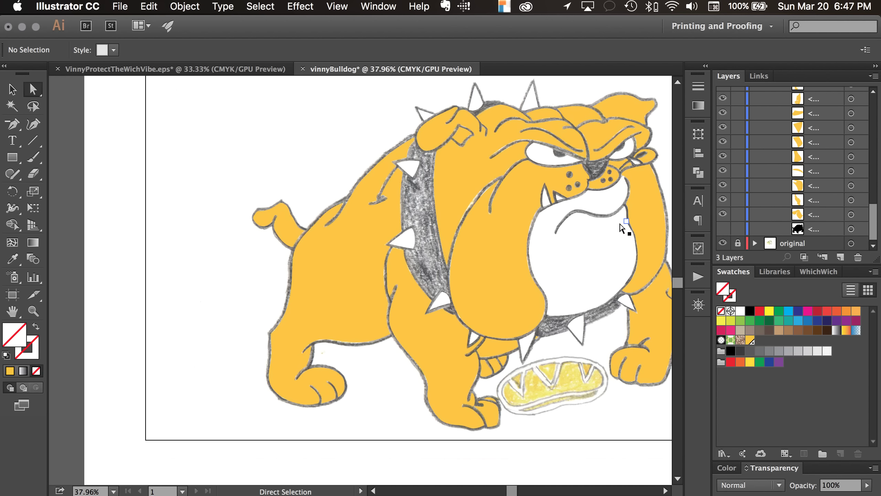
# Create a new layer directly above the original layer.
pyautogui.click(797, 229)
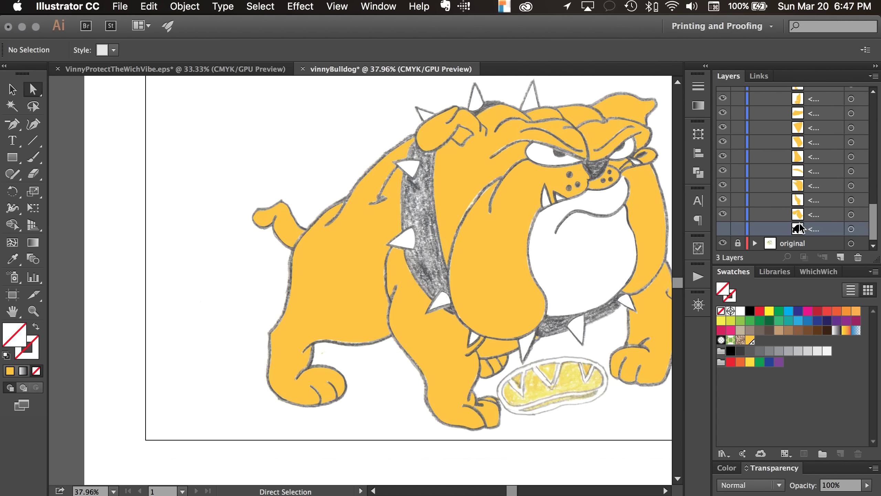
pyautogui.click(800, 243)
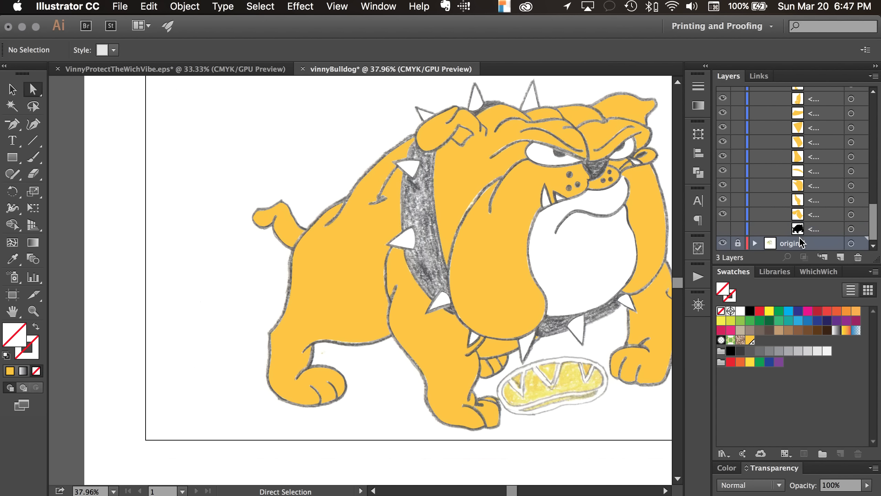
pyautogui.click(840, 257)
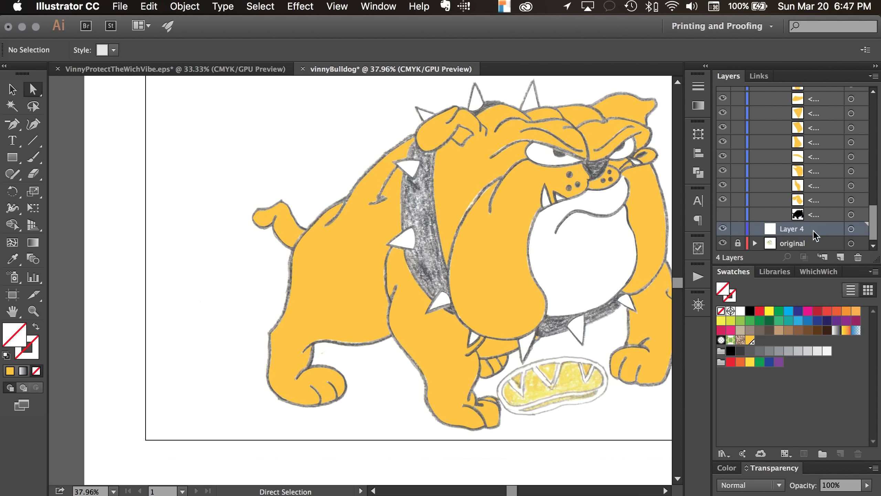
# Move the black silhouette path from Layer 1 into Layer 4 and make it visible.
pyautogui.click(812, 219)
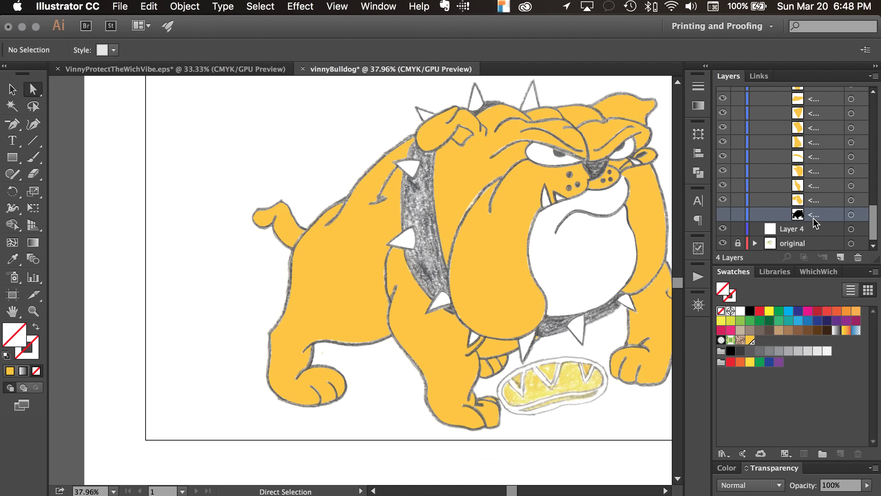
pyautogui.moveTo(797, 216); pyautogui.dragTo(801, 234)
pyautogui.click(755, 243)
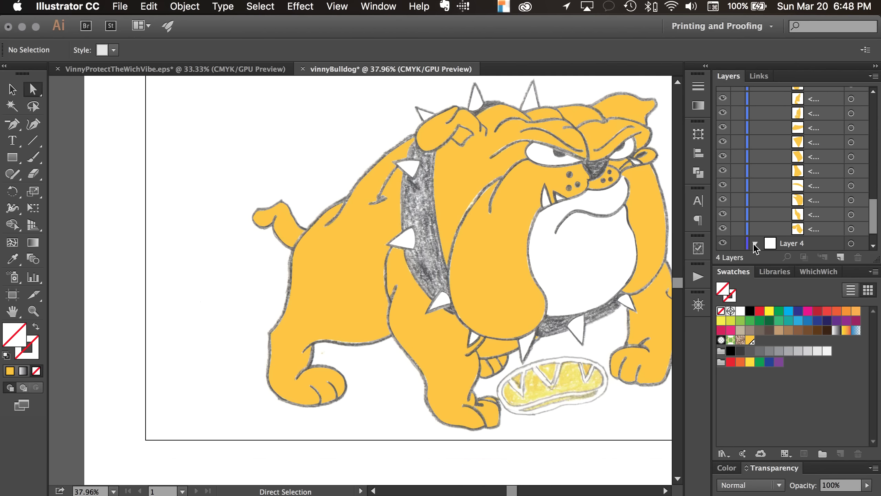
pyautogui.scroll(-2, 755, 247)
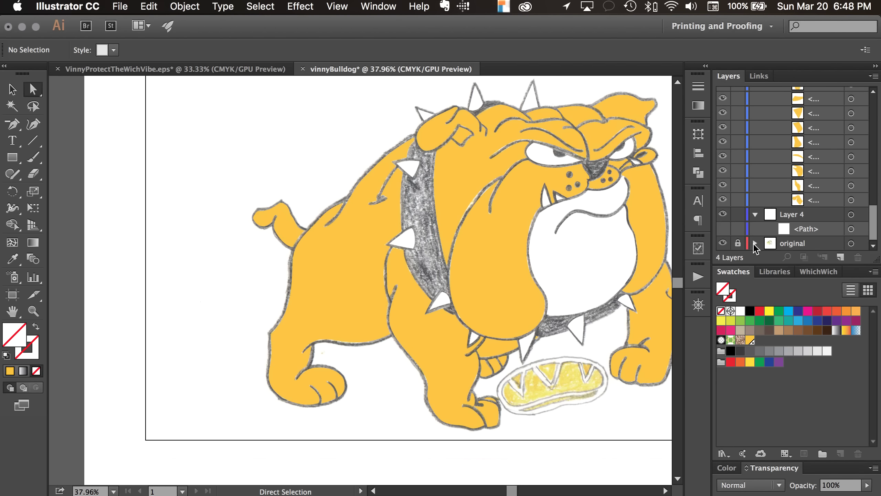
pyautogui.click(723, 230)
# Collapse and hide Layer 1, and hide the silhouette path on Layer 4 to expose the scanned drawing.
pyautogui.scroll(10, 732, 208)
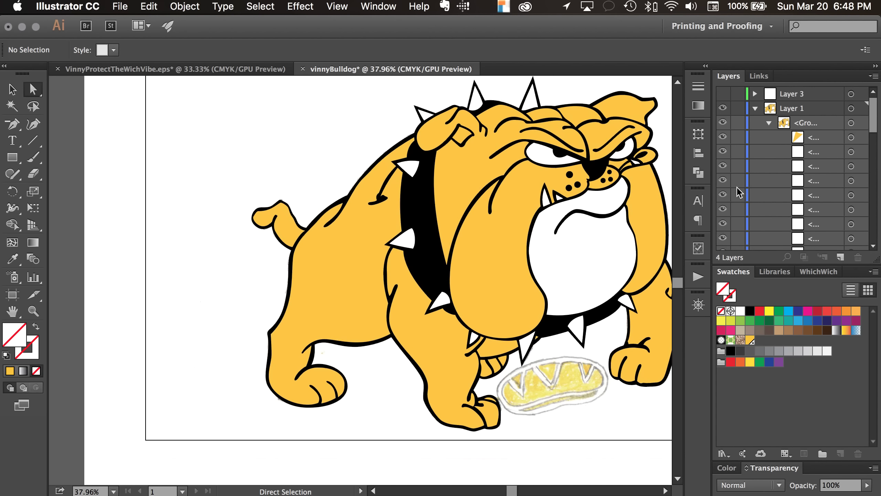
pyautogui.click(755, 108)
pyautogui.click(723, 108)
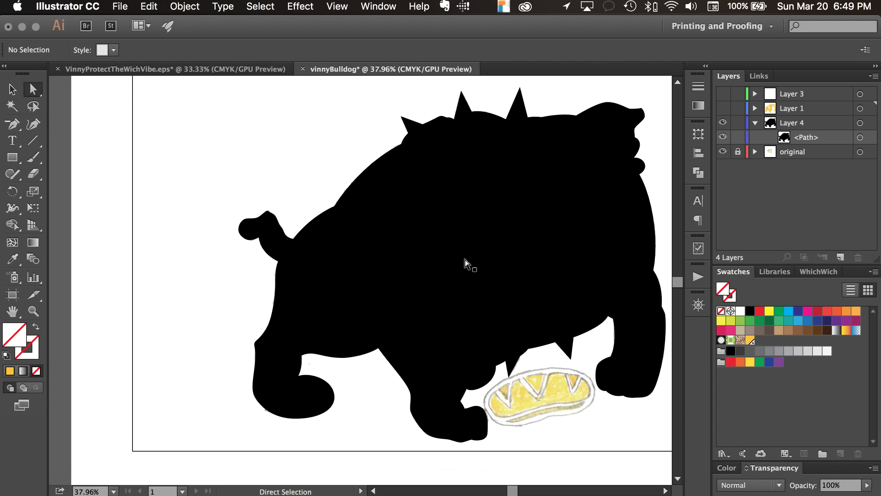
pyautogui.click(723, 137)
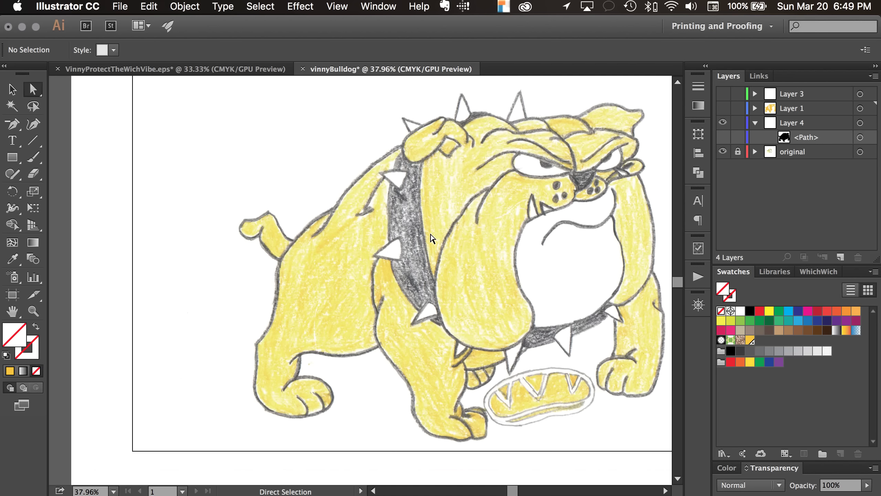
# Draw a closed three-point path with the Pen tool around the white spike midway along the collar on Layer 4.
pyautogui.scroll(10, 393, 247)
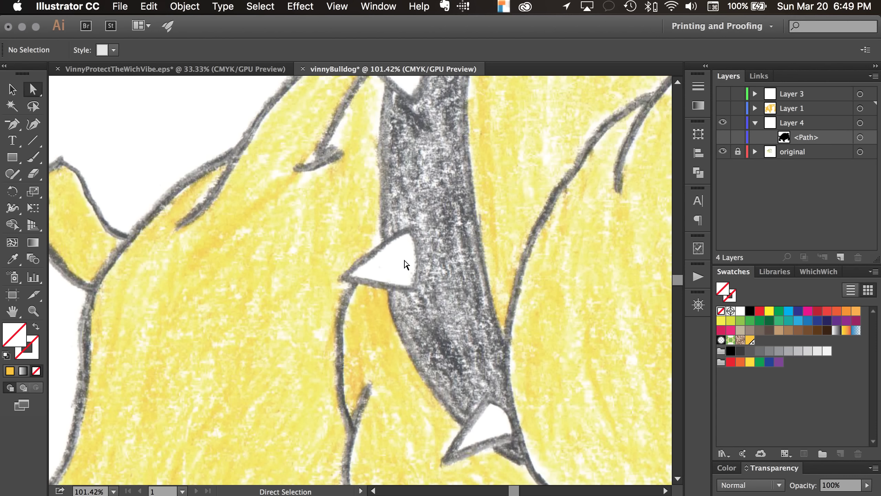
pyautogui.press('p')
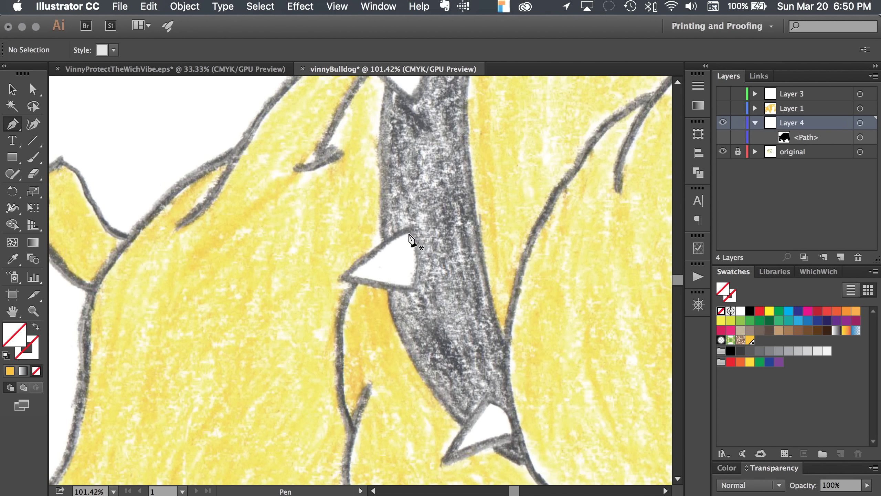
pyautogui.click(408, 232)
pyautogui.click(409, 283)
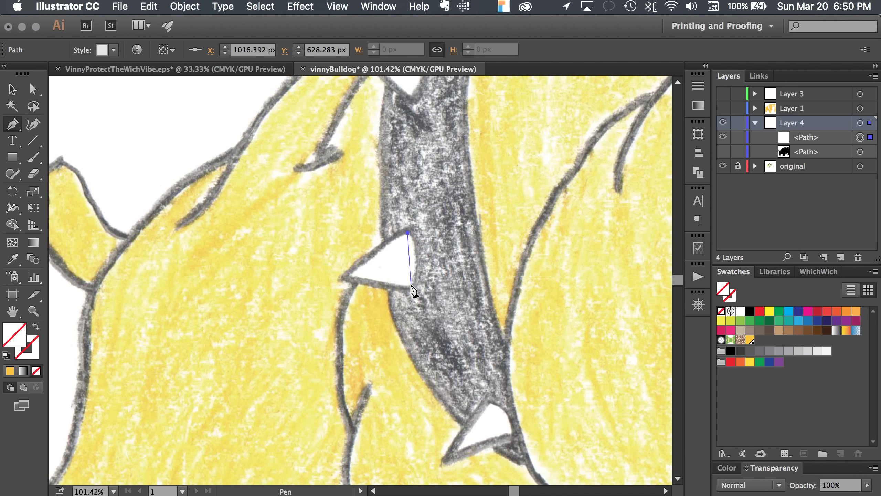
pyautogui.click(349, 276)
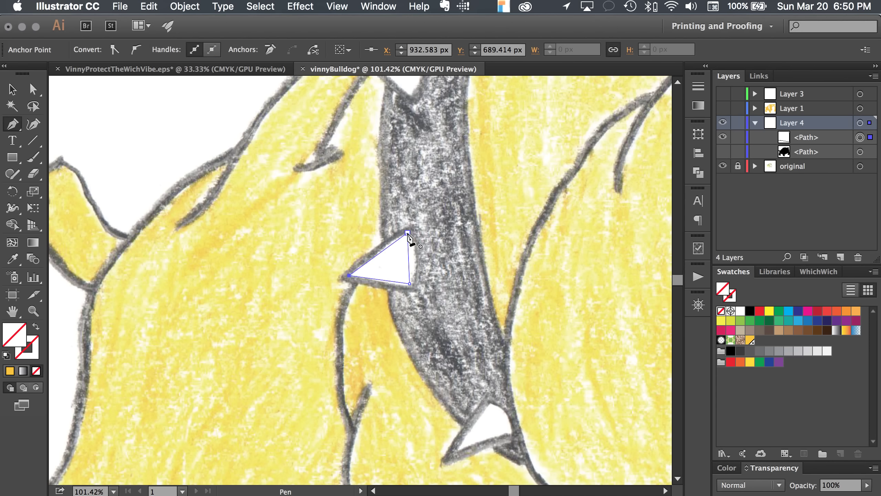
pyautogui.click(408, 233)
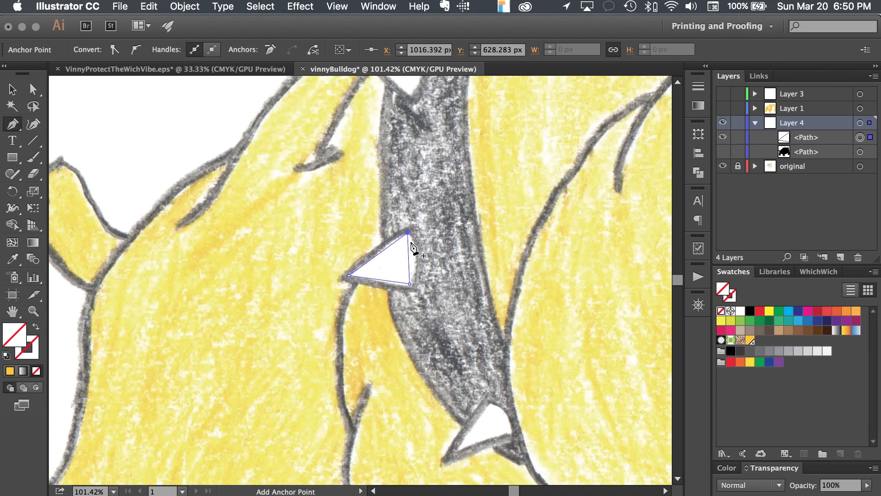
# Convert the two collar-side anchor points of the spike path to smooth points.
pyautogui.press('a')
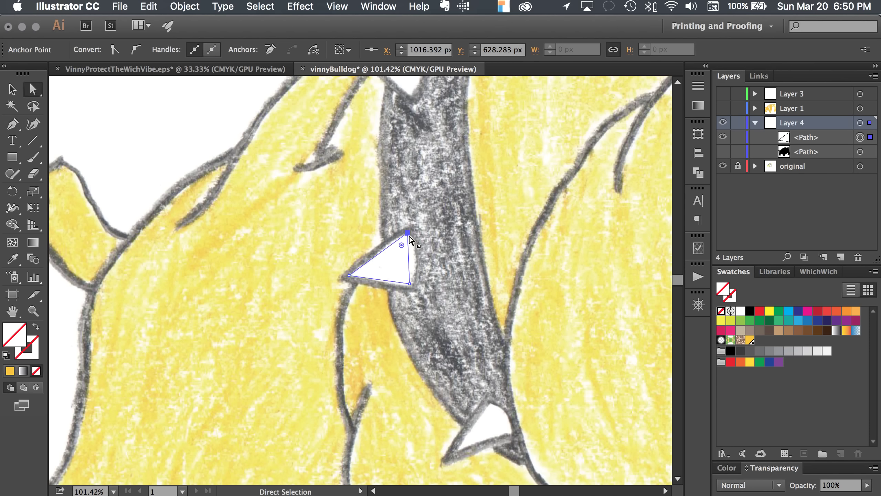
pyautogui.click(135, 50)
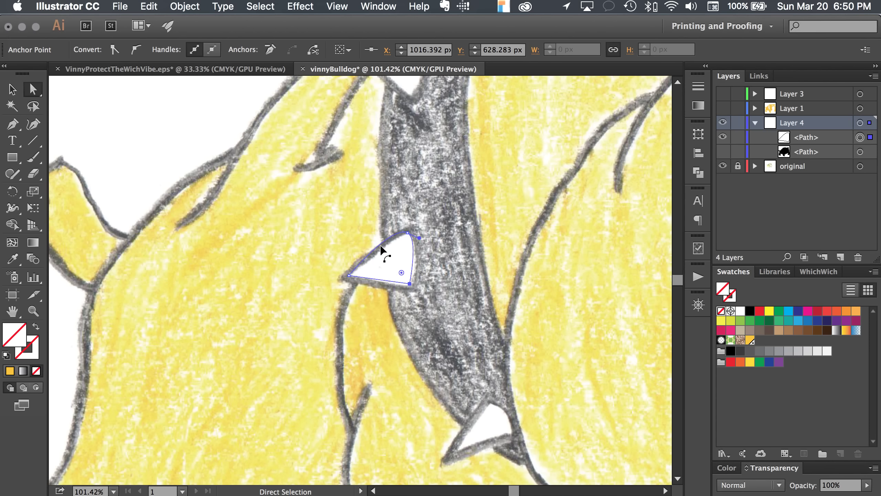
pyautogui.click(410, 284)
pyautogui.click(138, 54)
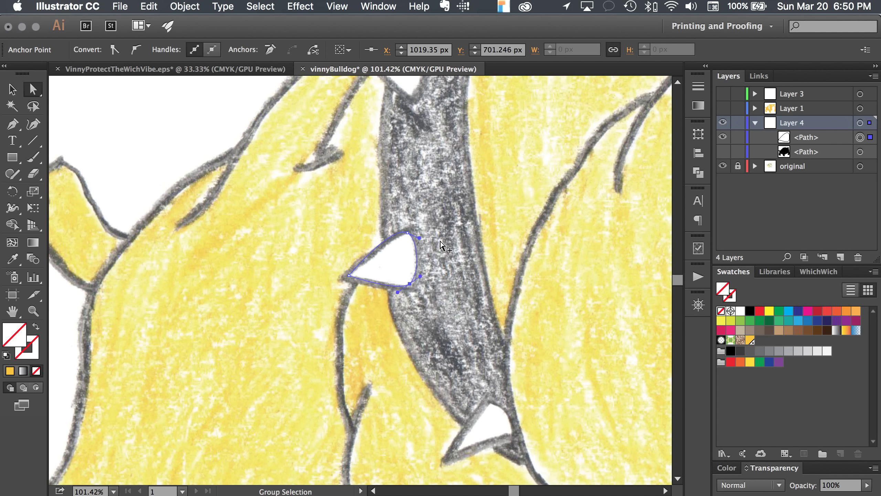
# Adjust the handles of the spike's upper collar-side anchor, collapsing the one that bends the collar-side edge into the anchor.
pyautogui.click(407, 232)
pyautogui.moveTo(391, 225); pyautogui.dragTo(419, 246)
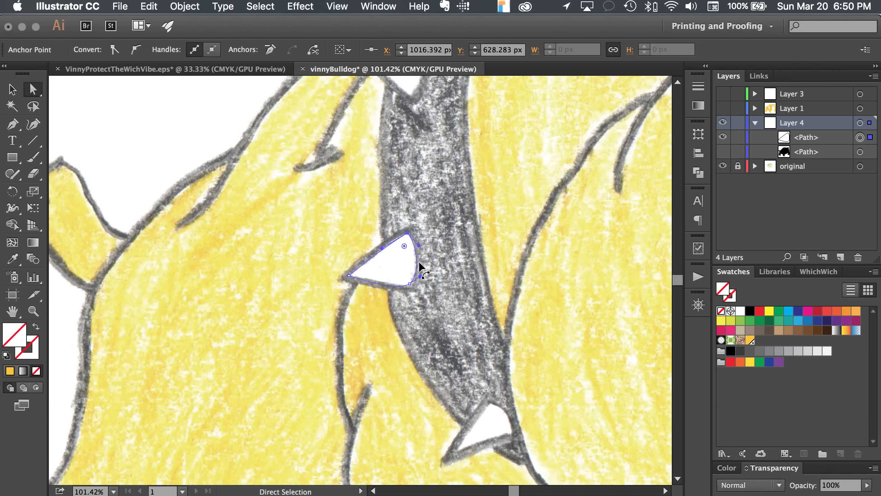
pyautogui.click(409, 283)
pyautogui.click(416, 233)
pyautogui.moveTo(417, 232); pyautogui.dragTo(408, 233)
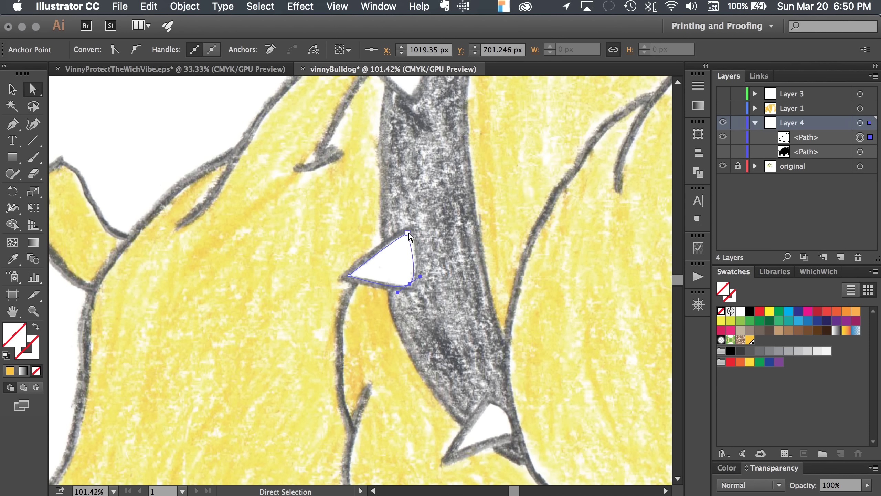
# Adjust the spike's lower collar-side handles so the edge bows into the collar, and fill the spike with red.
pyautogui.click(409, 284)
pyautogui.moveTo(421, 276); pyautogui.dragTo(428, 257)
pyautogui.click(411, 285)
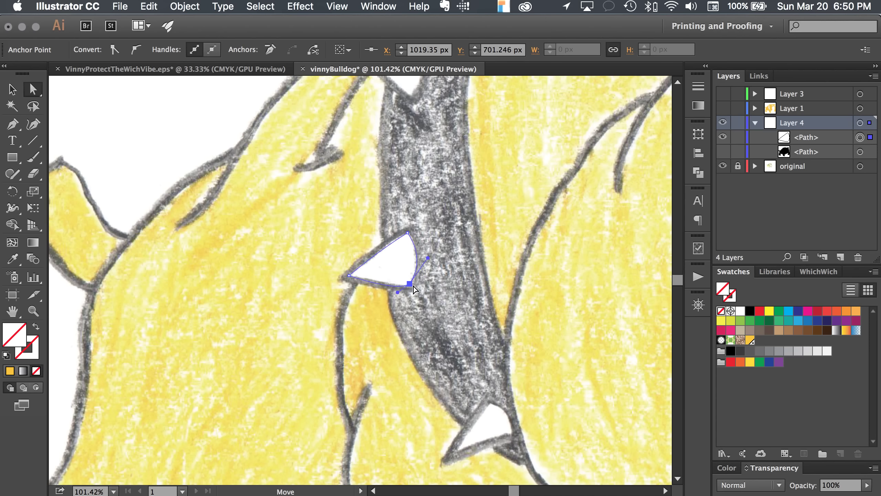
pyautogui.moveTo(398, 292)
pyautogui.mouseDown()
pyautogui.moveTo(391, 292)
pyautogui.moveTo(415, 289)
pyautogui.moveTo(409, 284)
pyautogui.mouseUp()
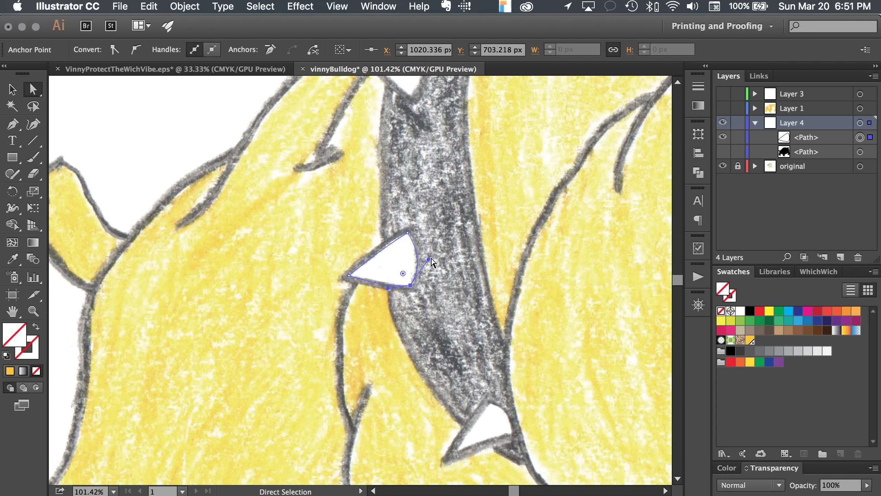
pyautogui.click(760, 311)
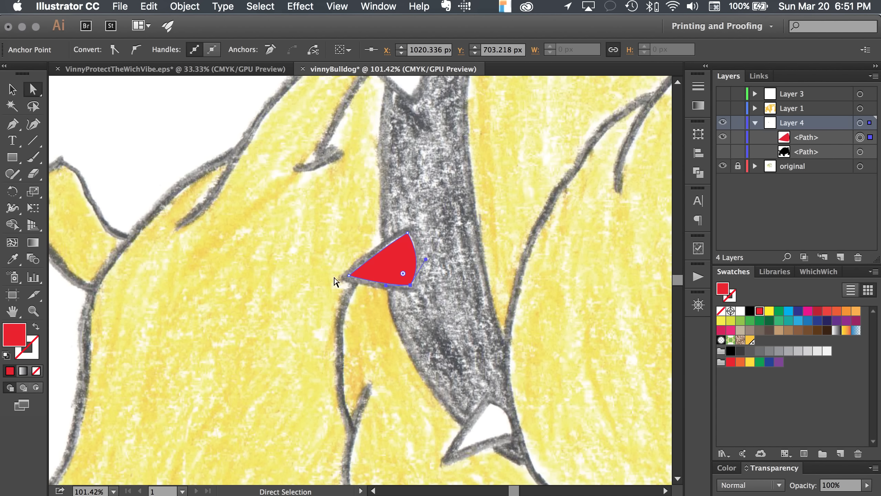
# Draw a closed five-point path with the Pen tool around the small yellow leg area between the jowl and the toes.
pyautogui.scroll(-5, 373, 340)
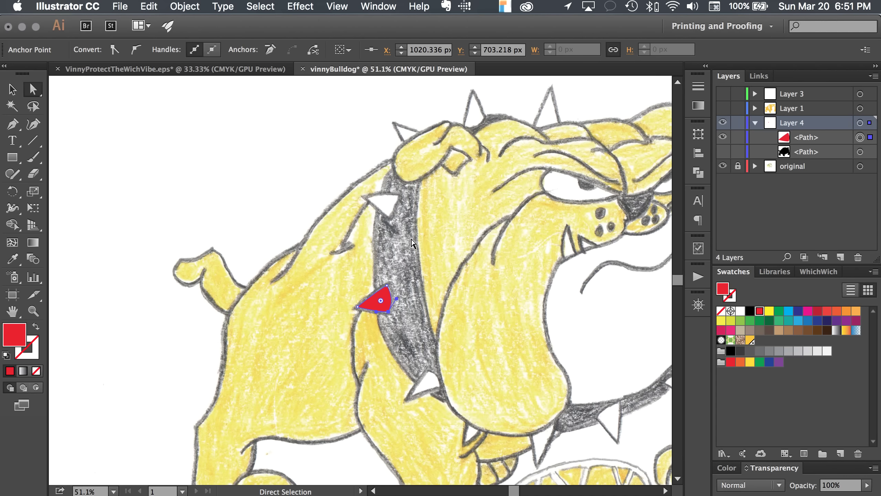
pyautogui.scroll(-10, 411, 243)
pyautogui.hscroll(4, 412, 243)
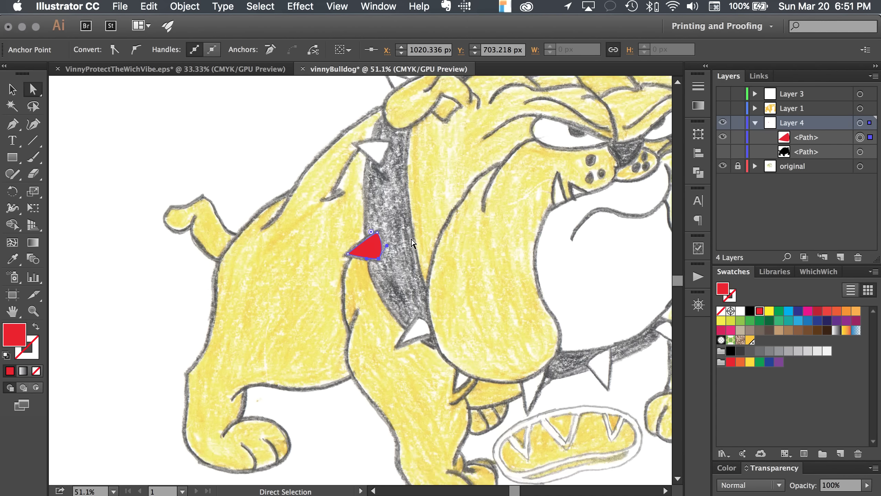
pyautogui.scroll(5, 406, 235)
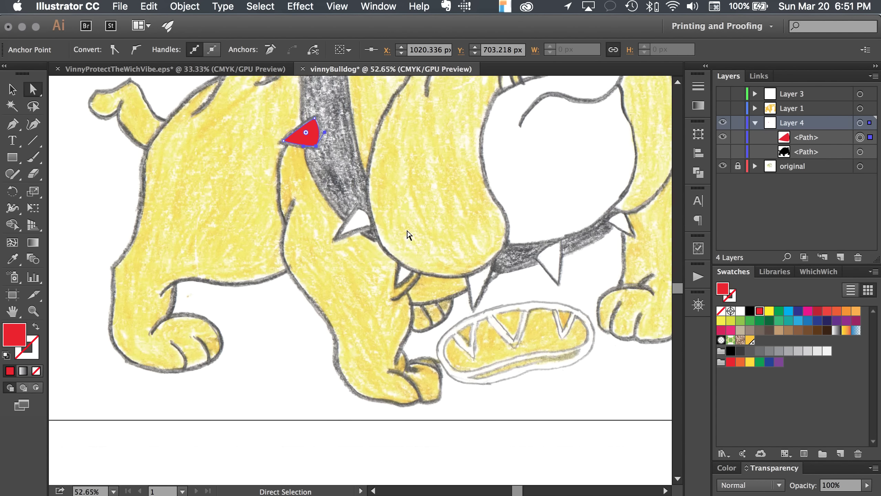
pyautogui.scroll(3, 395, 236)
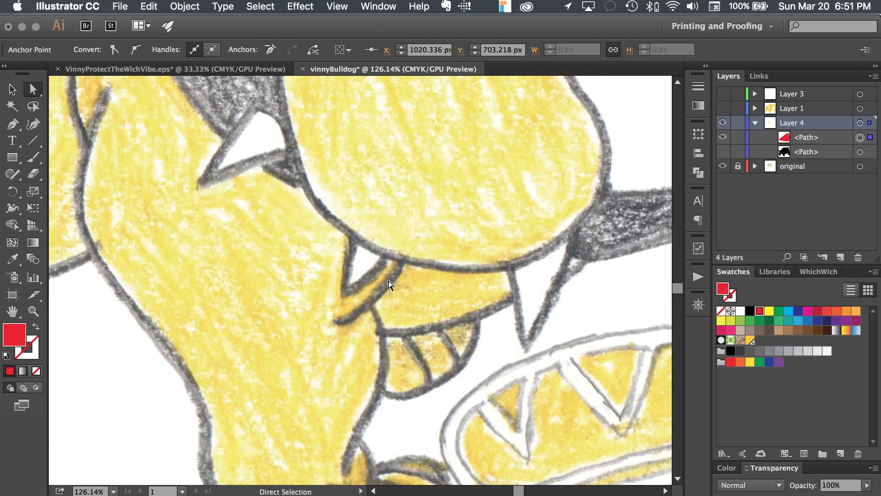
pyautogui.click(14, 124)
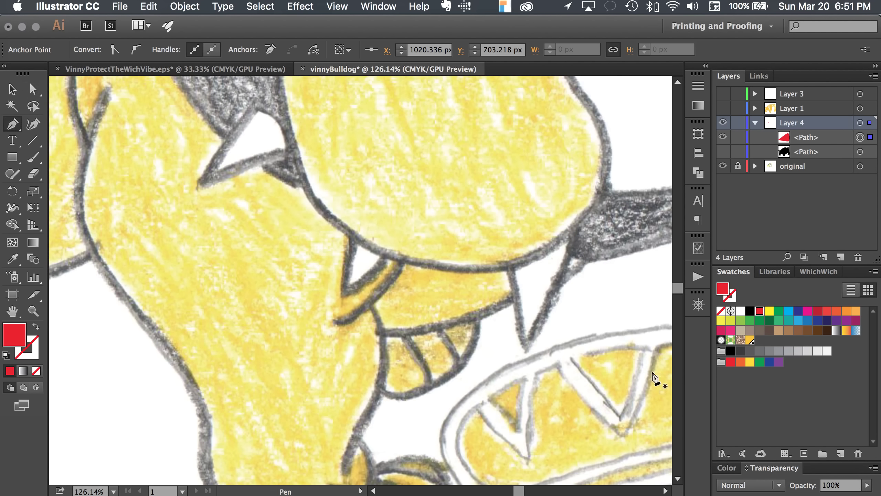
pyautogui.click(405, 263)
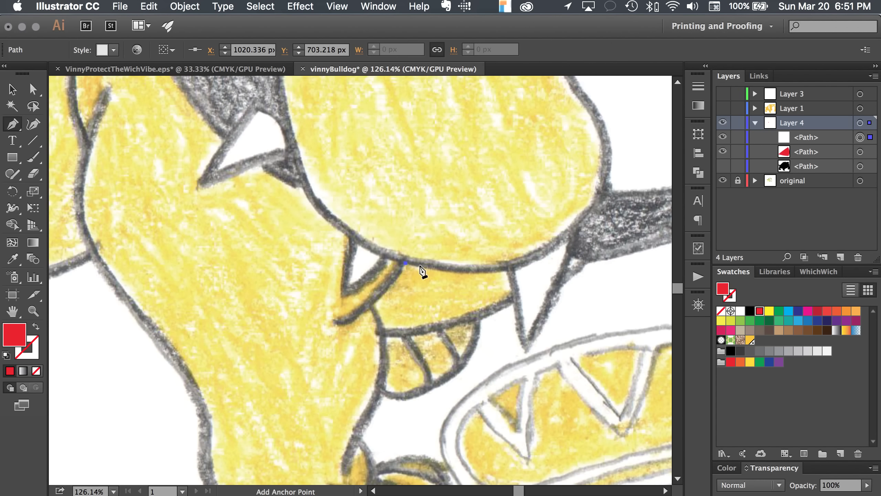
pyautogui.click(505, 269)
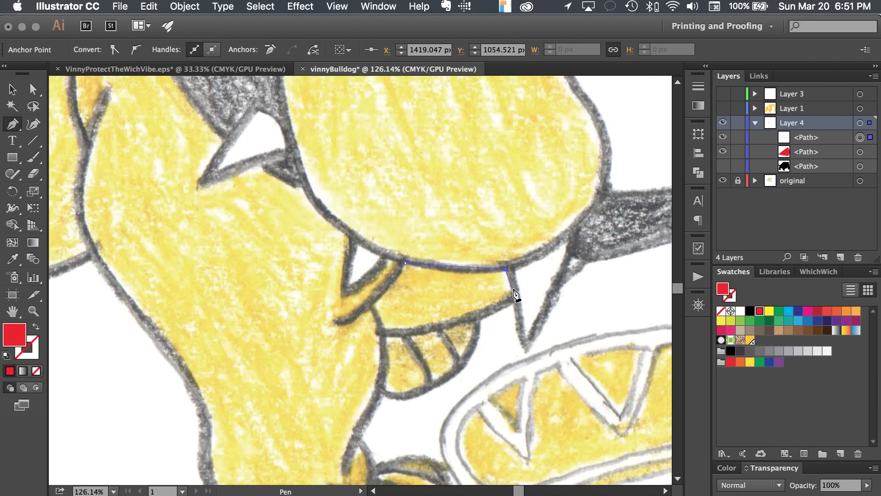
pyautogui.click(514, 293)
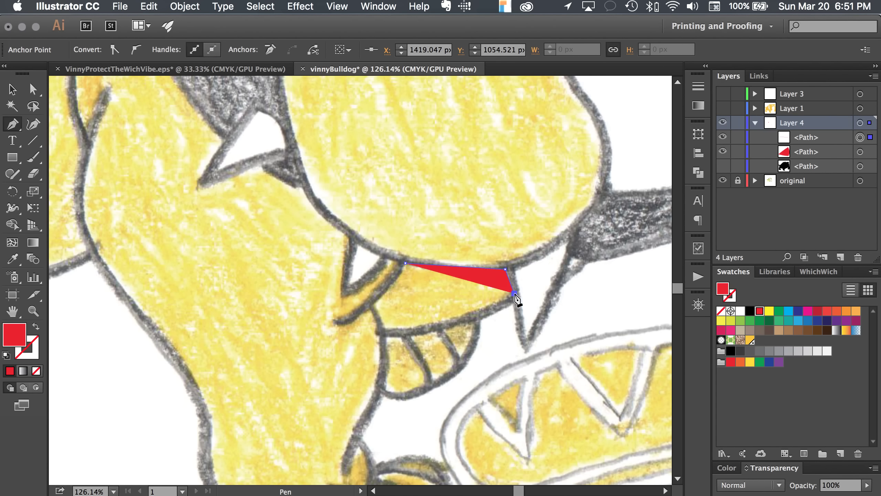
pyautogui.click(384, 329)
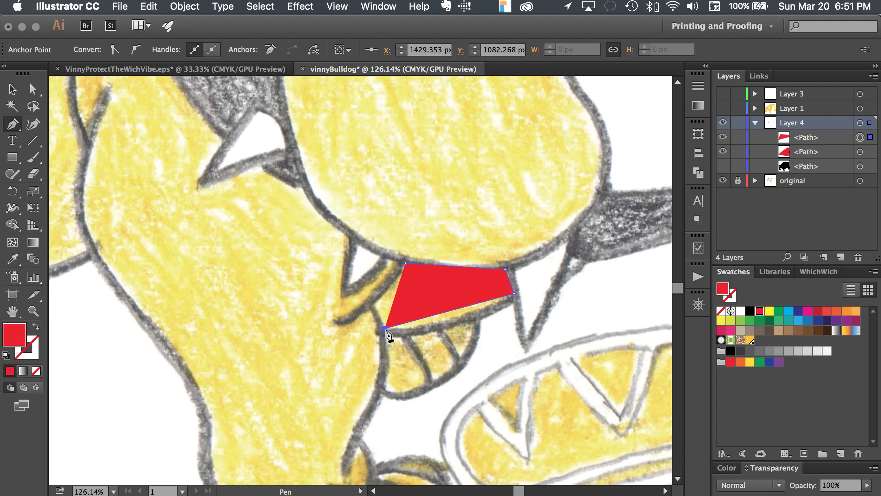
pyautogui.click(373, 305)
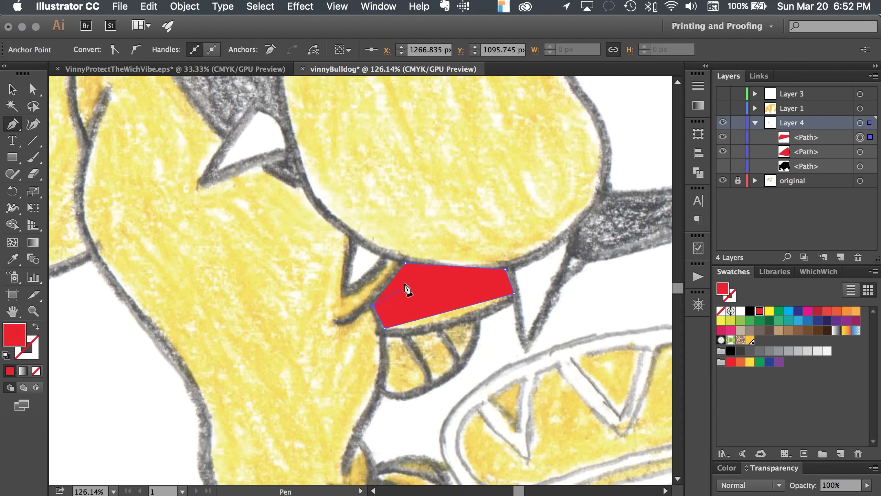
pyautogui.click(405, 263)
pyautogui.press('v')
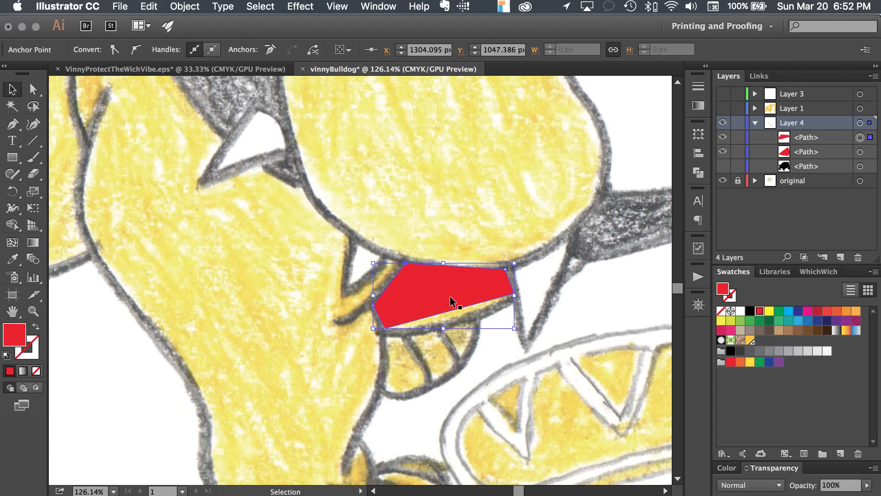
# Set the leg path's fill to None and convert its five anchor points to smooth points.
pyautogui.press('a')
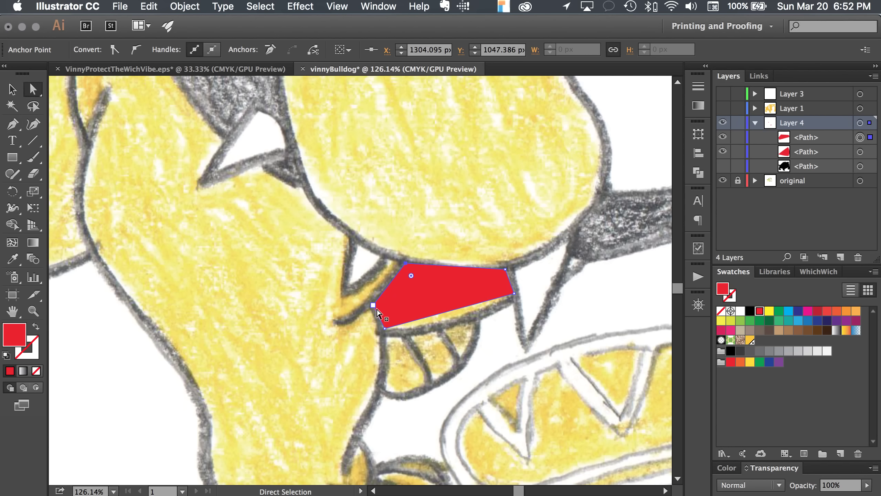
pyautogui.click(373, 306)
pyautogui.click(721, 311)
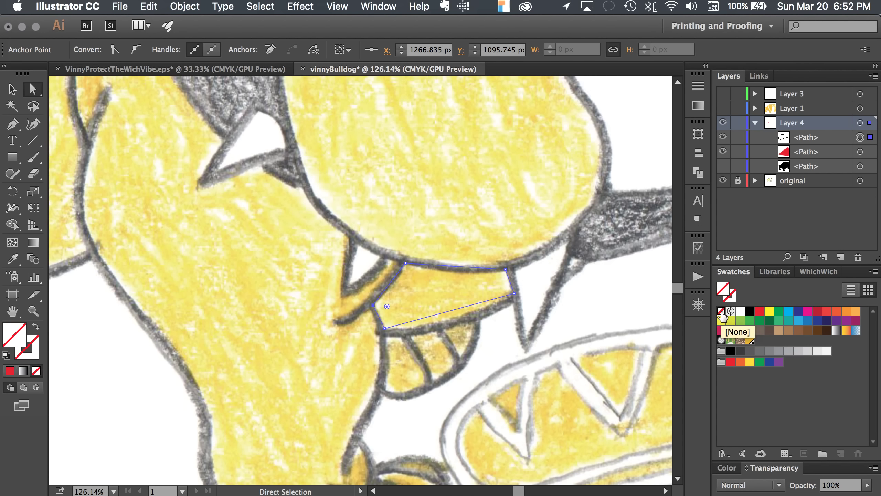
pyautogui.moveTo(359, 238); pyautogui.dragTo(432, 366)
pyautogui.click(135, 55)
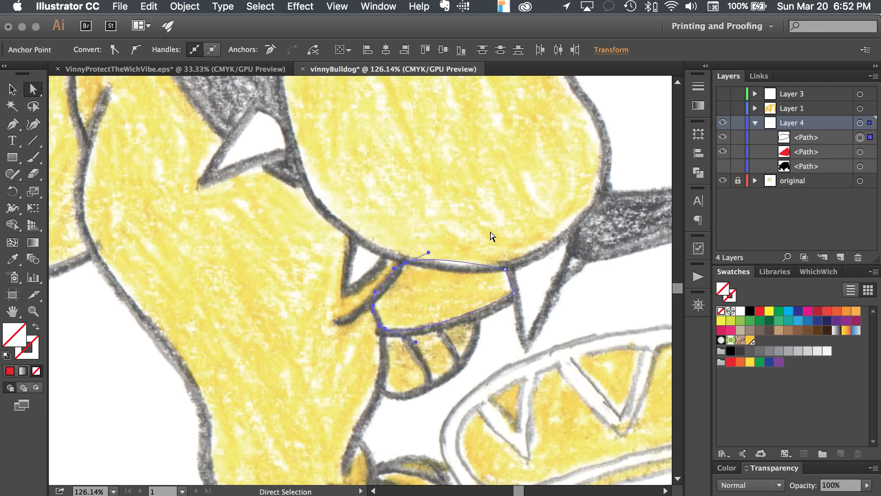
pyautogui.moveTo(498, 247); pyautogui.dragTo(547, 351)
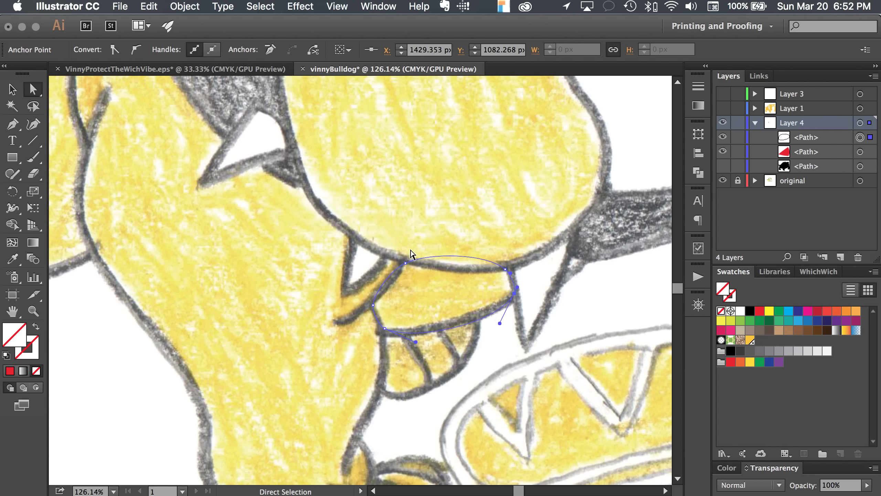
# Adjust the curve handles along the leg path's upper edge so it follows the underside of the jowl.
pyautogui.click(412, 256)
pyautogui.moveTo(428, 252); pyautogui.dragTo(436, 277)
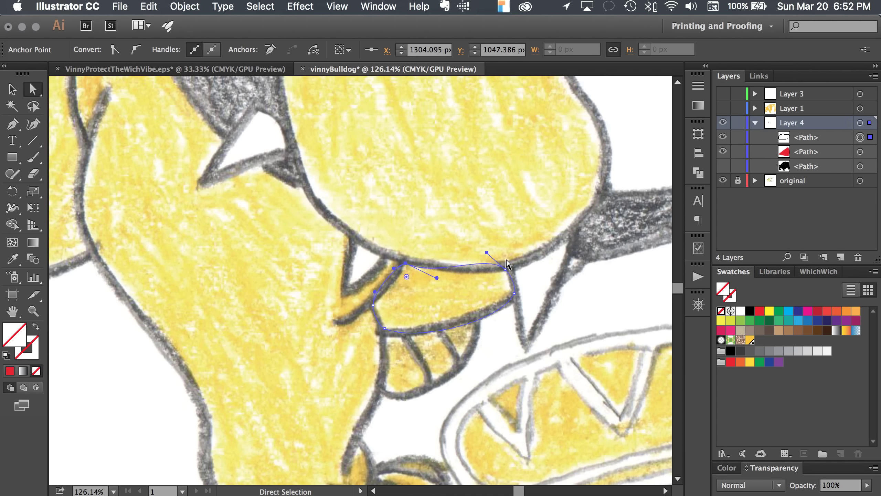
pyautogui.moveTo(487, 252); pyautogui.dragTo(506, 272)
pyautogui.moveTo(453, 280); pyautogui.dragTo(463, 280)
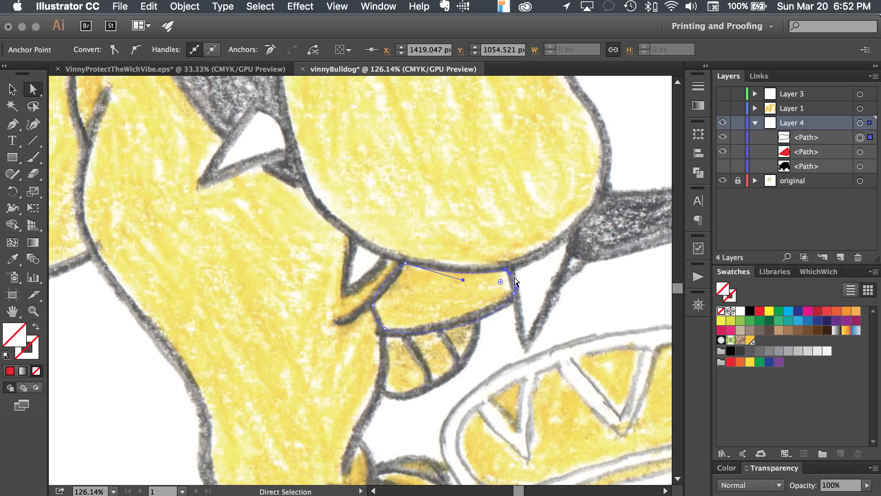
# Refine the leg path's lower and left edges to match the drawn outline, and fill the shape with the yellow-orange swatch.
pyautogui.moveTo(515, 294)
pyautogui.mouseDown()
pyautogui.moveTo(500, 287)
pyautogui.moveTo(514, 293)
pyautogui.mouseUp()
pyautogui.moveTo(496, 323); pyautogui.dragTo(478, 312)
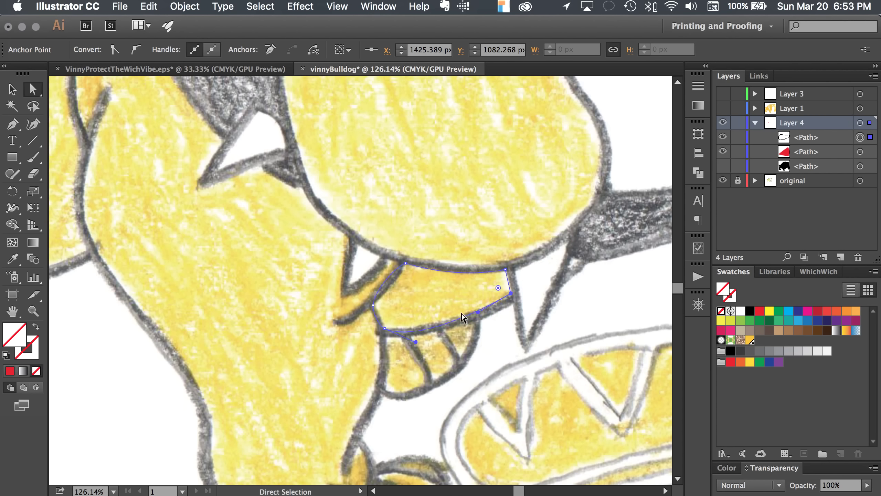
pyautogui.moveTo(416, 343); pyautogui.dragTo(384, 328)
pyautogui.moveTo(479, 313); pyautogui.dragTo(482, 322)
pyautogui.click(381, 328)
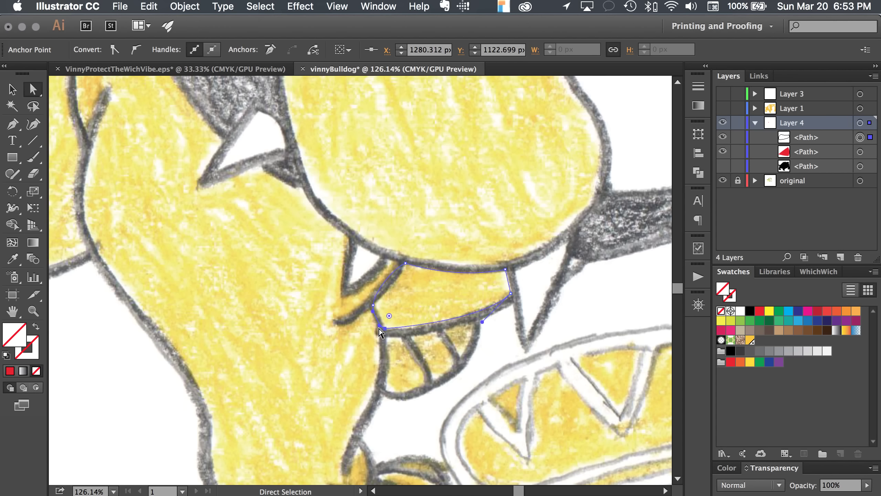
pyautogui.moveTo(381, 328); pyautogui.dragTo(395, 291)
pyautogui.click(373, 305)
pyautogui.click(750, 341)
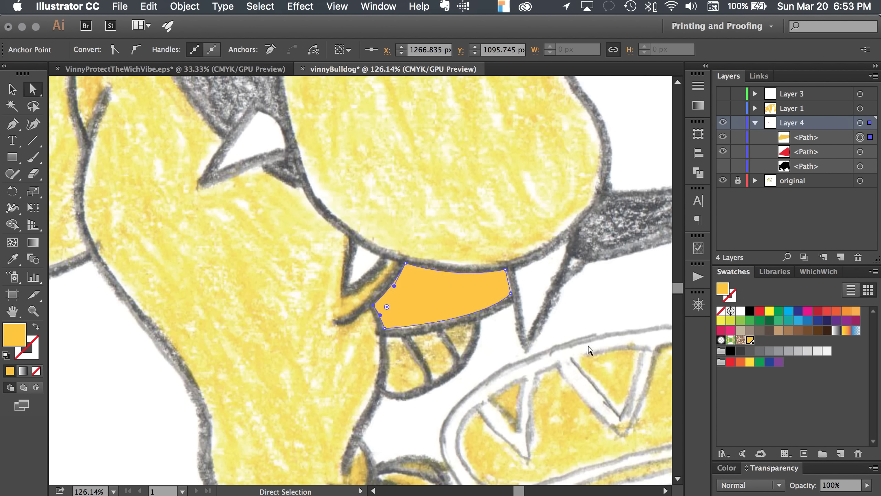
# Examine the traced shapes against the scanned bulldog, from the front paws and collar up to the face.
pyautogui.scroll(-4, 430, 340)
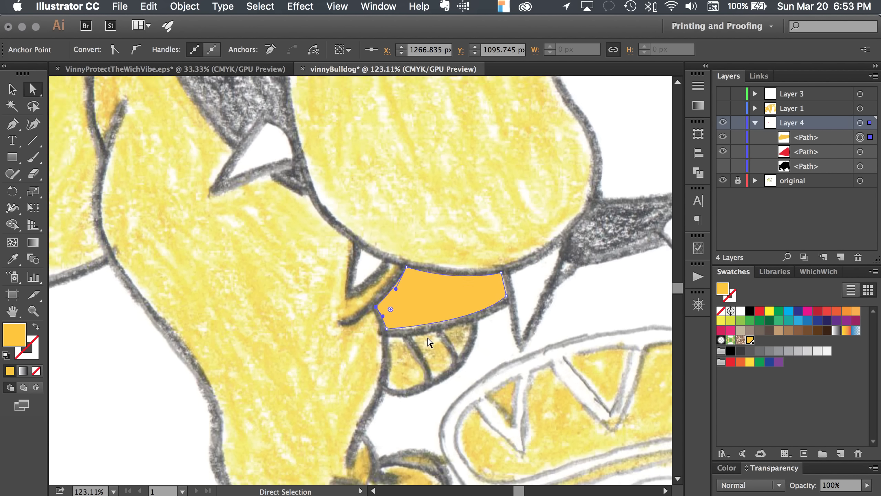
pyautogui.scroll(2, 430, 340)
pyautogui.scroll(-1, 430, 342)
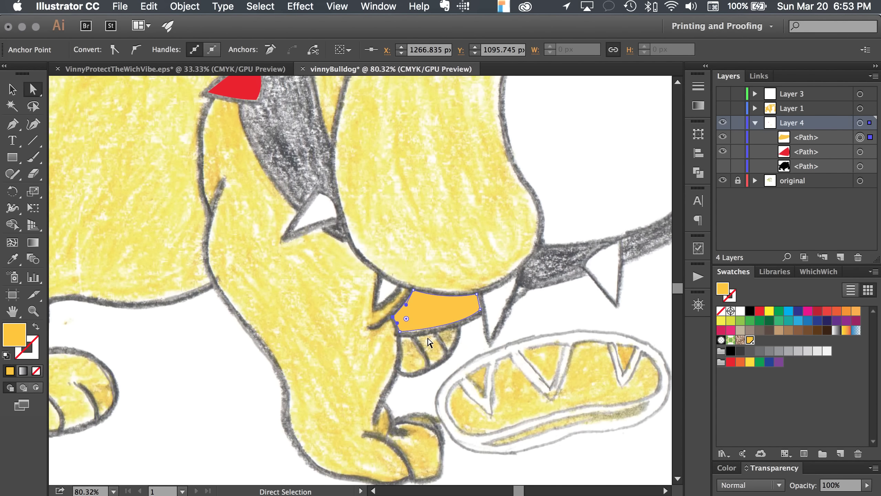
pyautogui.scroll(-1, 431, 342)
pyautogui.scroll(-4, 430, 342)
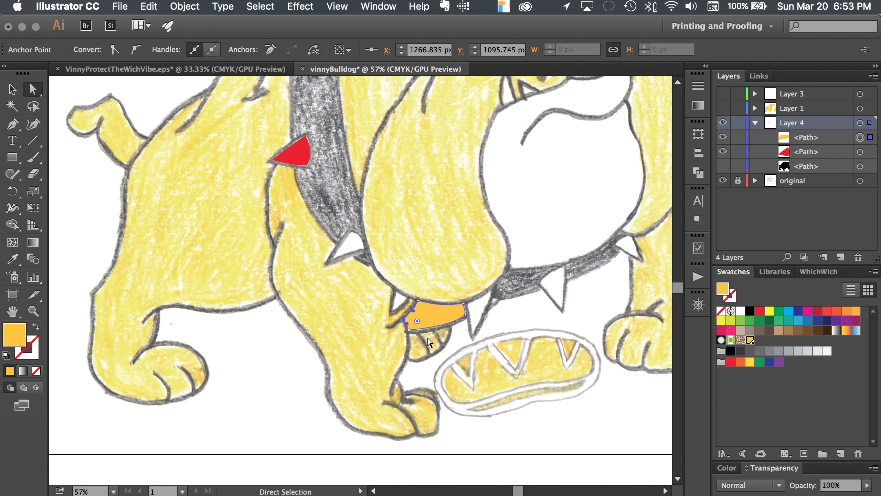
pyautogui.scroll(2, 430, 342)
pyautogui.hscroll(3, 430, 342)
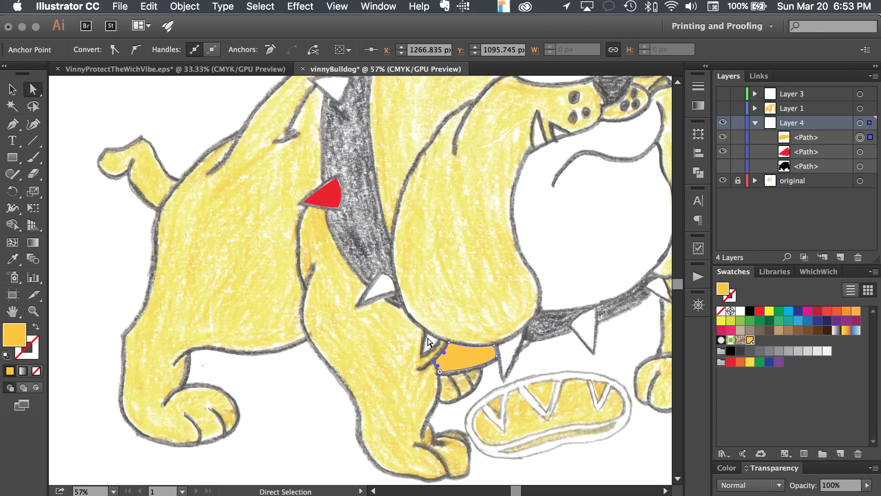
pyautogui.hscroll(5, 346, 351)
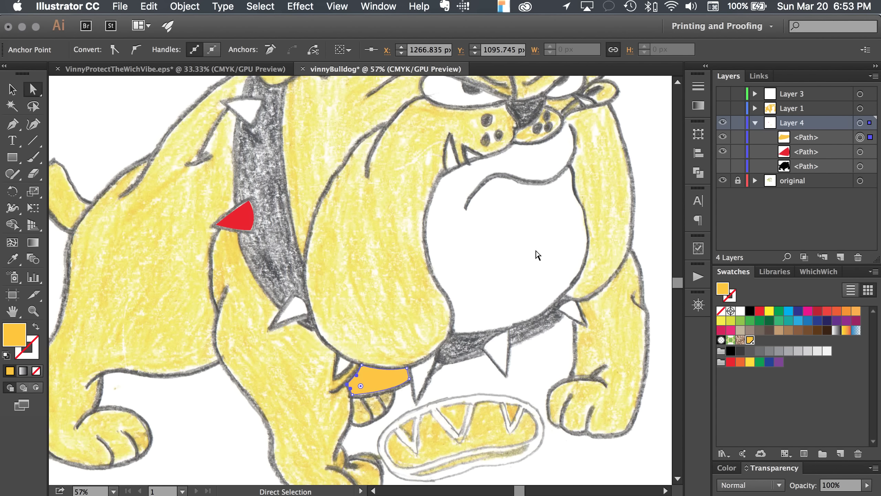
pyautogui.scroll(4, 528, 248)
pyautogui.scroll(3, 536, 243)
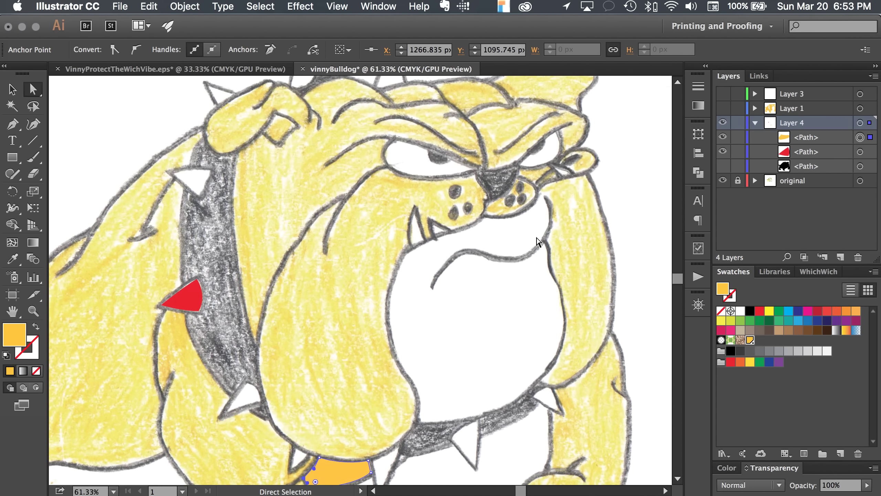
pyautogui.scroll(2, 537, 242)
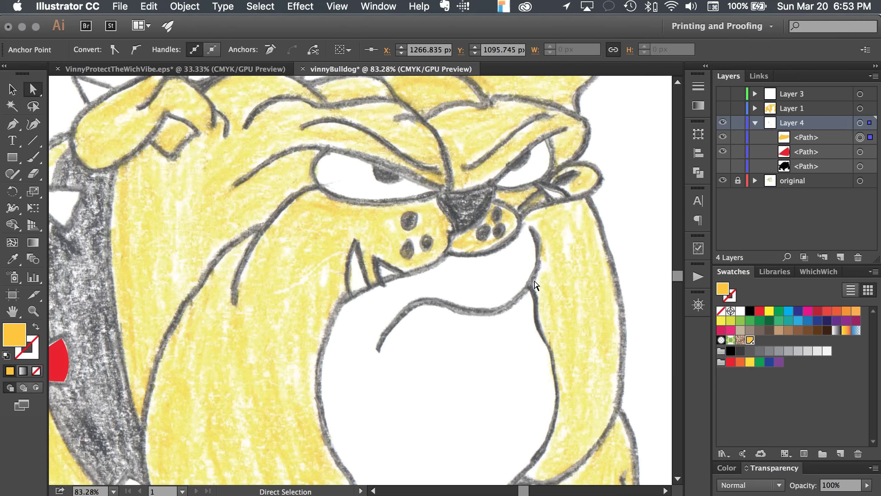
# Expand Layer 1 down to its individual paths, clear the current selection, and show the layer over the scanned bulldog.
pyautogui.scroll(-2, 536, 283)
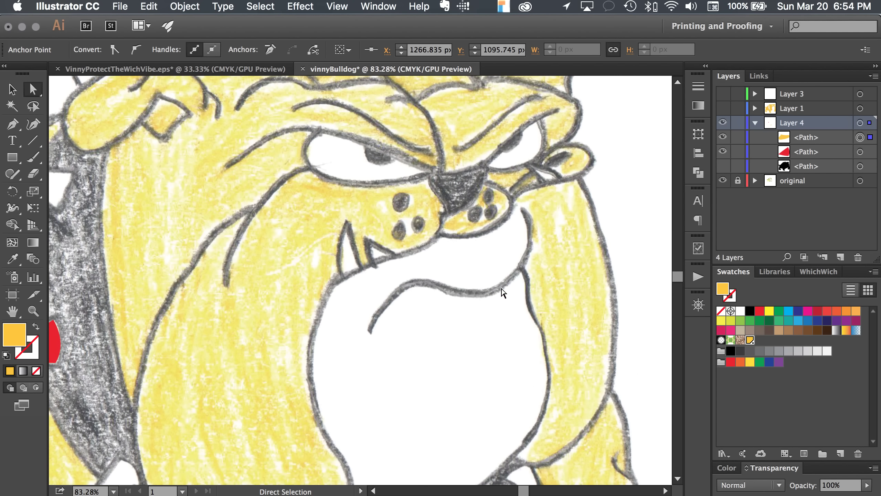
pyautogui.scroll(-5, 503, 292)
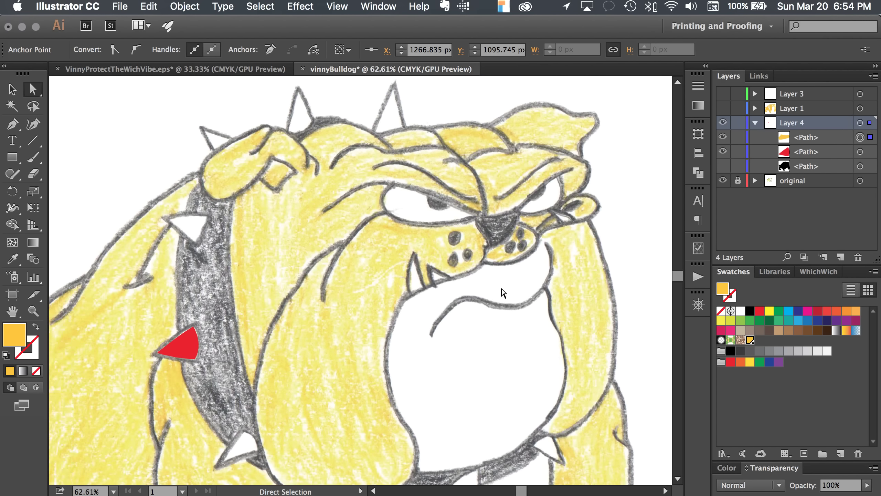
pyautogui.hscroll(-2, 503, 292)
pyautogui.scroll(1, 499, 277)
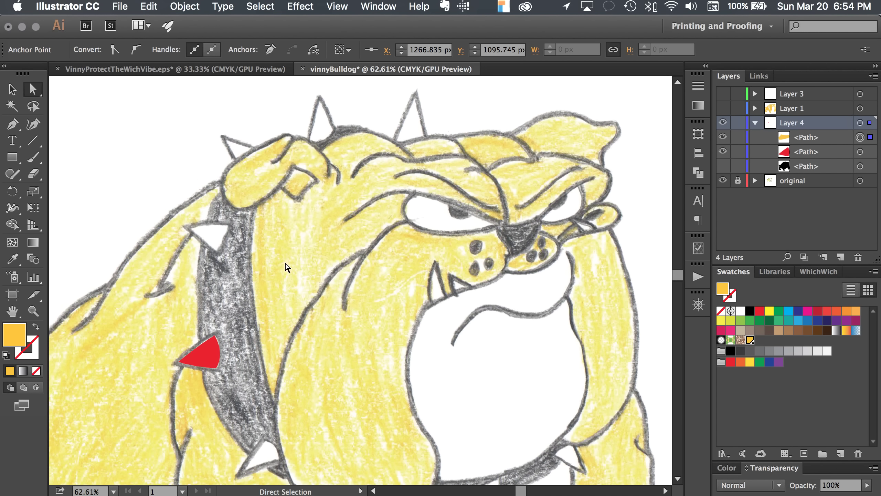
pyautogui.scroll(5, 340, 205)
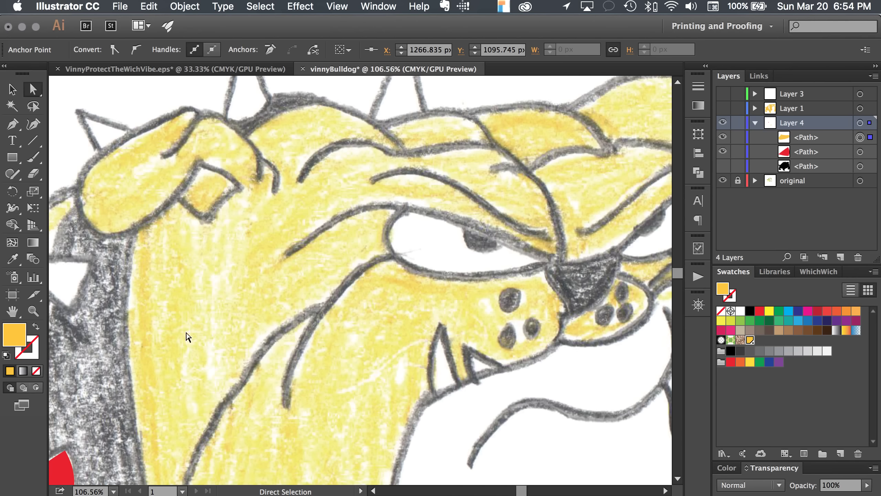
pyautogui.scroll(-3, 249, 267)
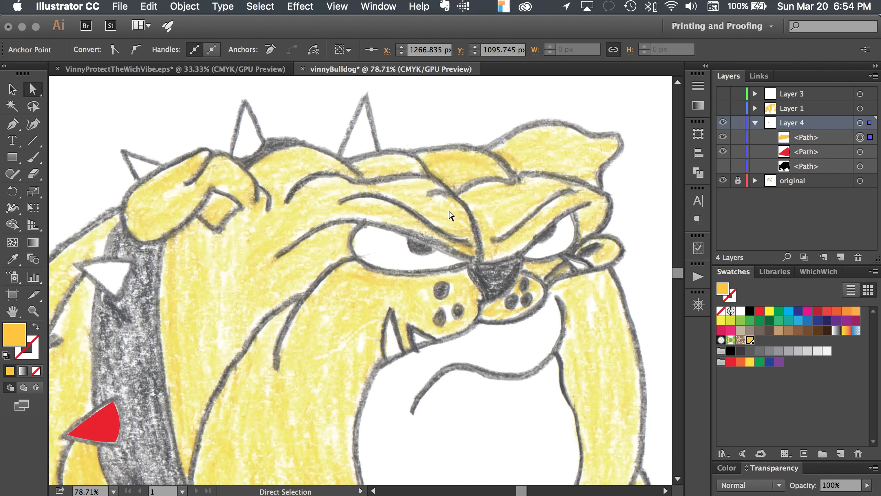
pyautogui.click(755, 109)
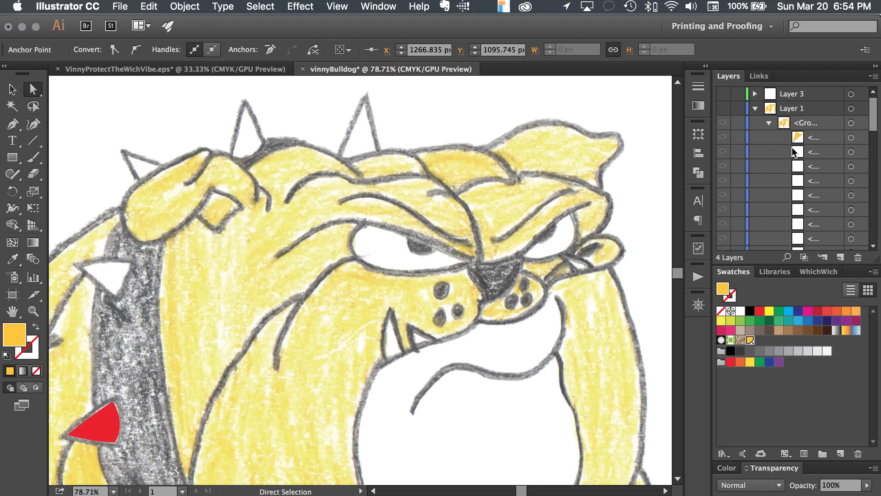
pyautogui.click(317, 210)
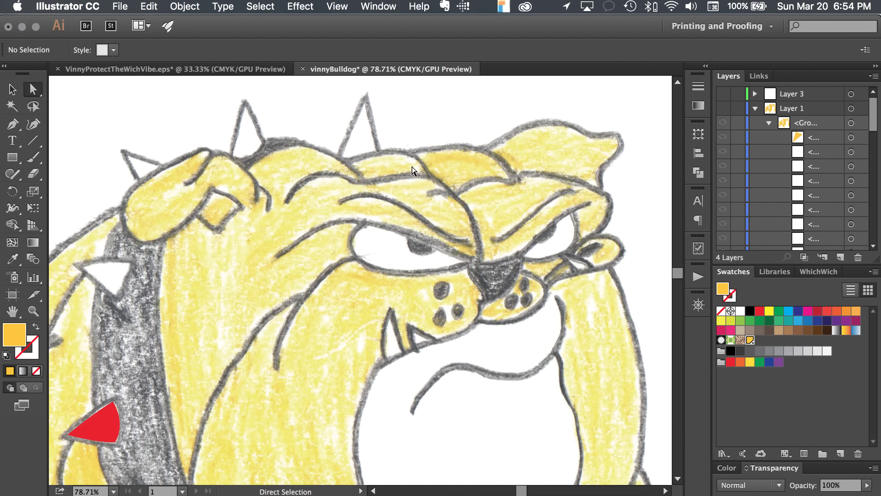
pyautogui.click(722, 123)
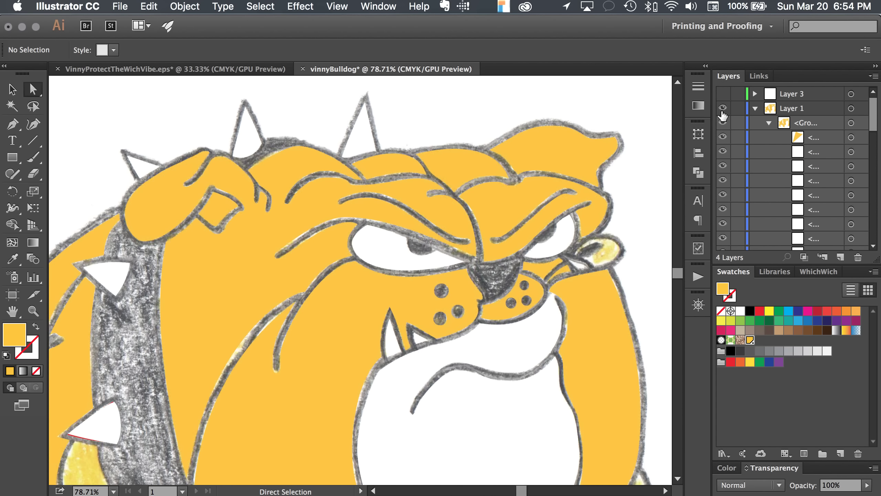
# Enter isolation mode on Layer 1's bulldog group and select the large compound path covering the ear, forehead and neck.
pyautogui.press('v')
pyautogui.click(313, 213)
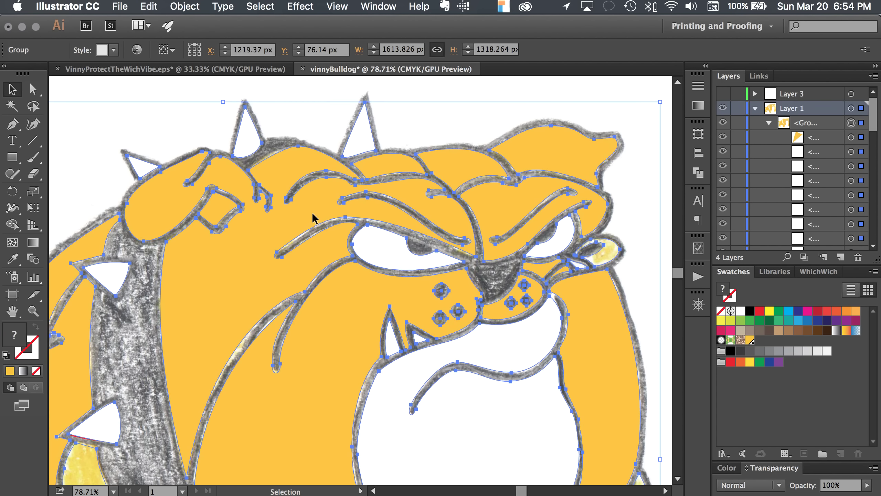
pyautogui.doubleClick(312, 213)
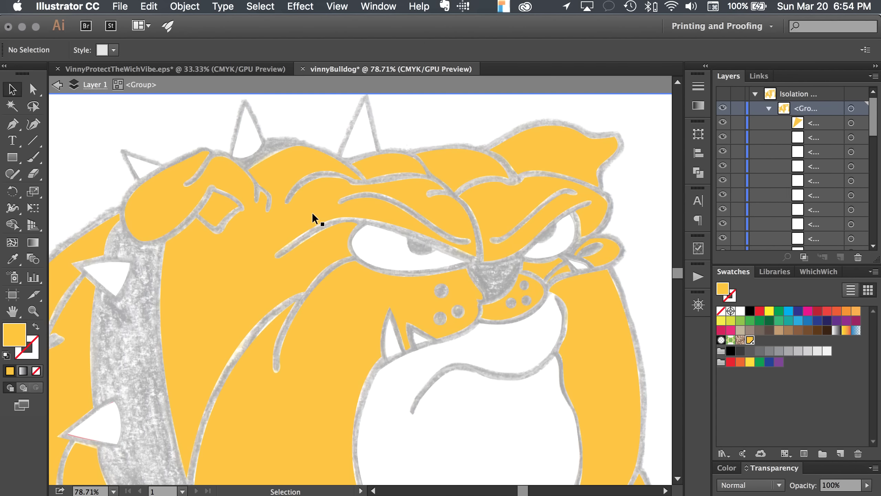
pyautogui.click(312, 214)
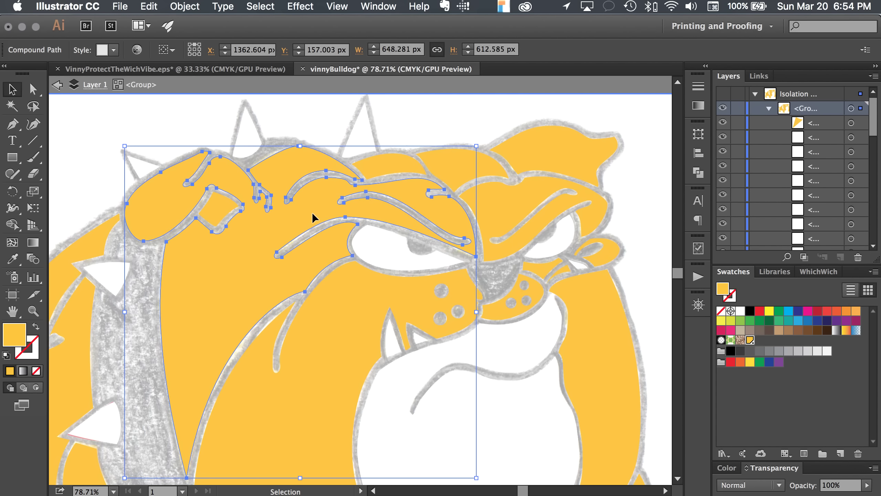
pyautogui.scroll(2, 331, 199)
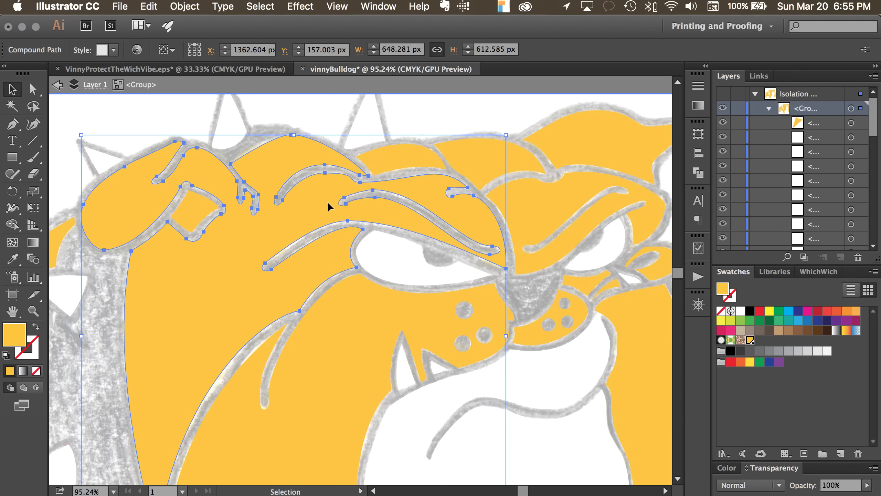
pyautogui.doubleClick(318, 201)
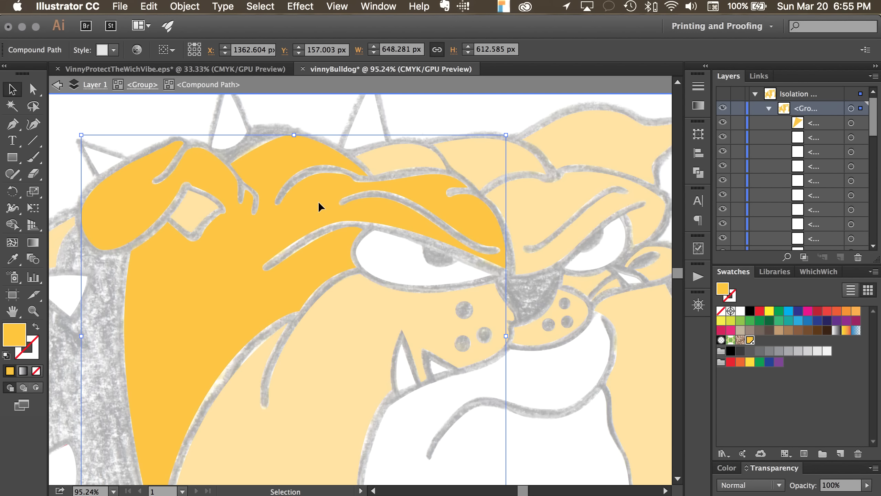
pyautogui.click(364, 196)
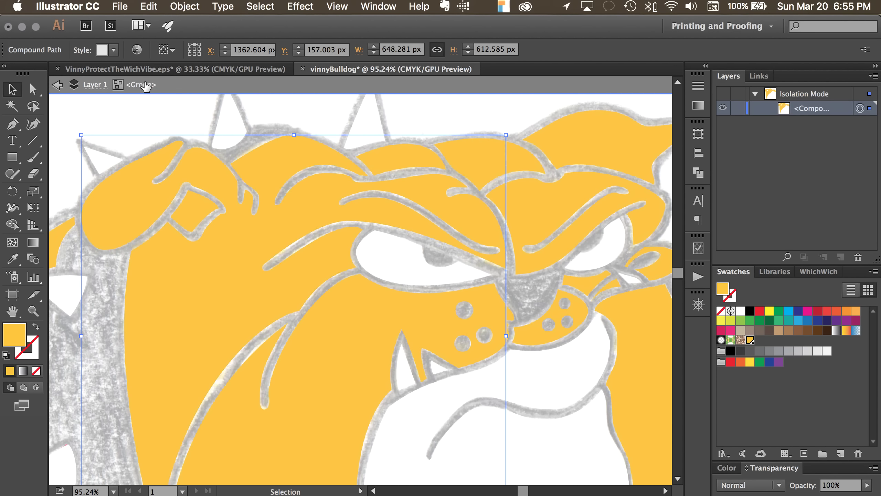
pyautogui.click(142, 84)
# Select the large head compound path and release it into separate paths.
pyautogui.click(319, 172)
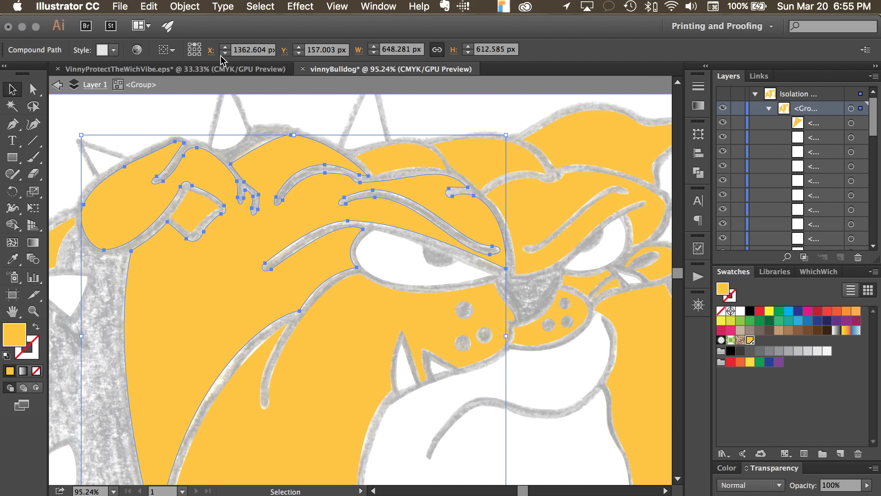
pyautogui.click(189, 8)
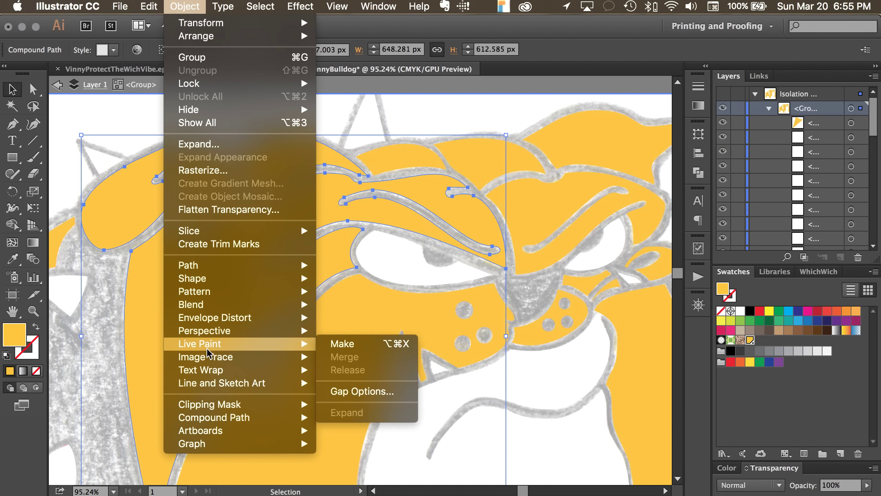
pyautogui.moveTo(212, 407)
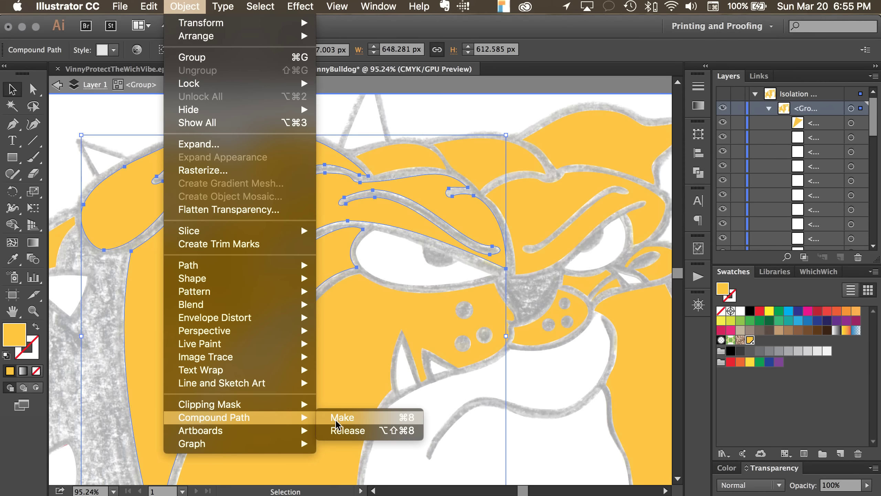
pyautogui.click(345, 430)
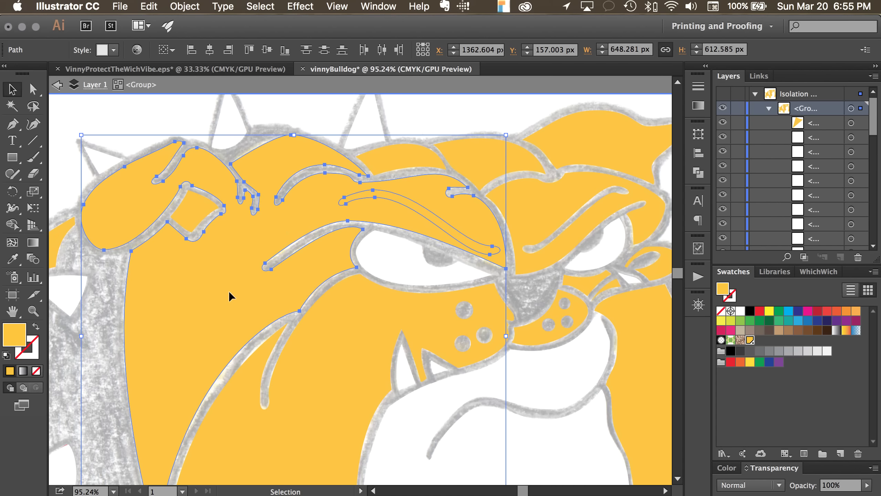
# Find the released head and brow crease paths in the group's layer list, and clear the selection.
pyautogui.click(333, 214)
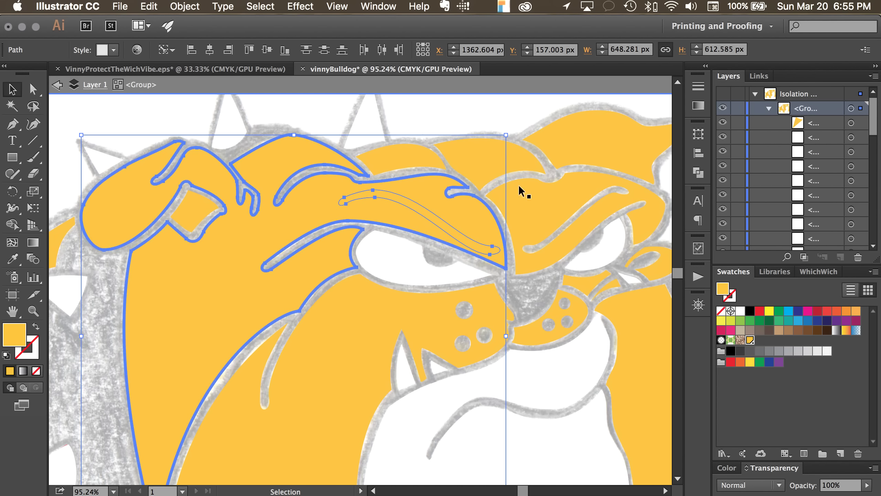
pyautogui.scroll(-5, 805, 146)
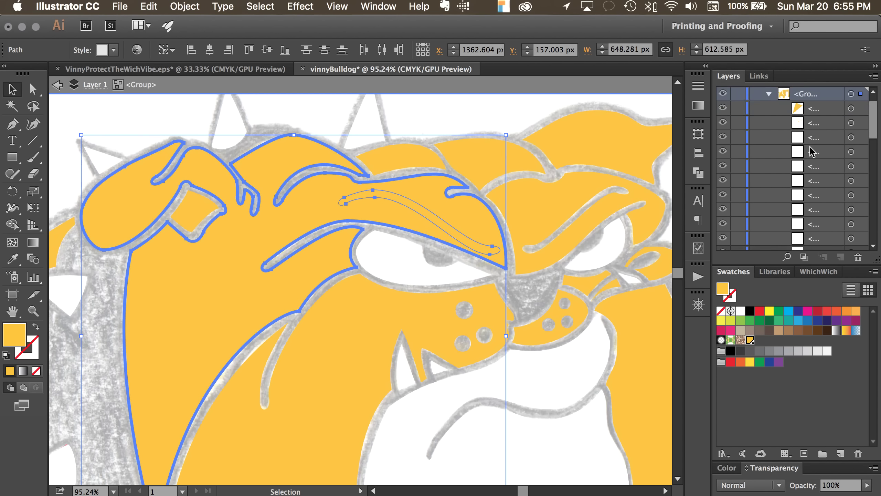
pyautogui.scroll(-4, 810, 151)
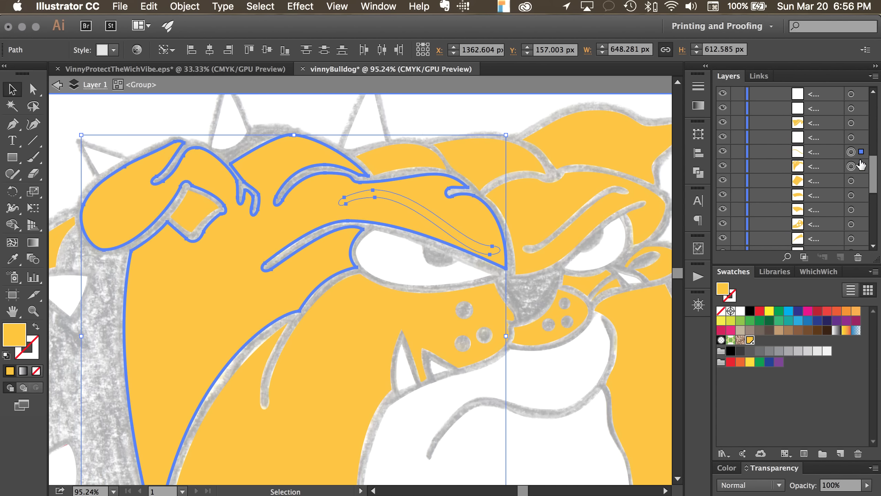
pyautogui.click(471, 111)
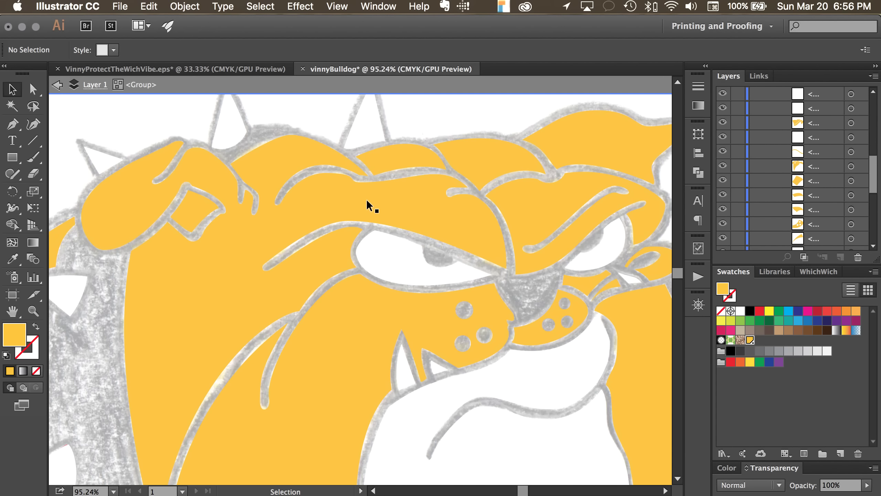
# Temporarily hide the large head path so the brow crease path above the eye can be selected, and show the head again.
pyautogui.click(276, 234)
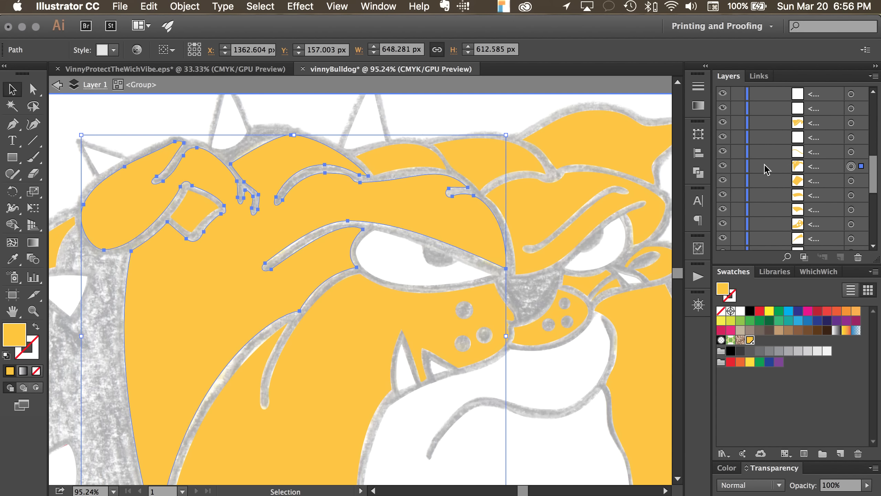
pyautogui.click(722, 168)
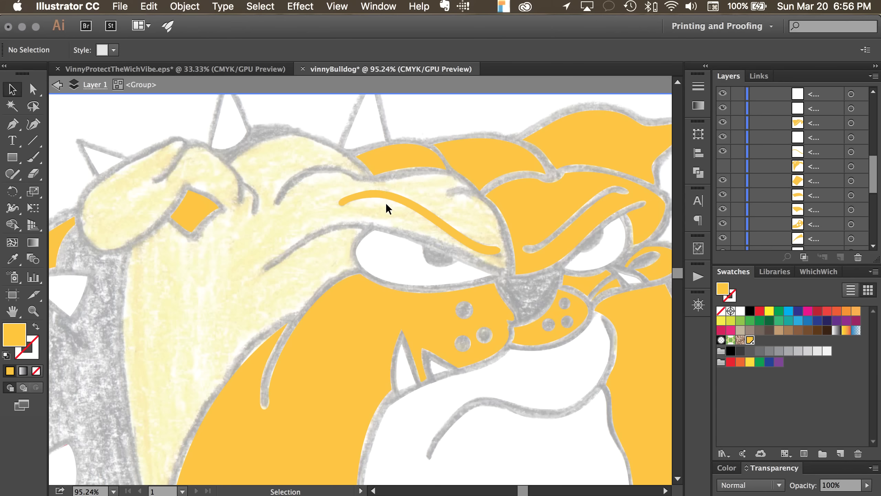
pyautogui.click(393, 194)
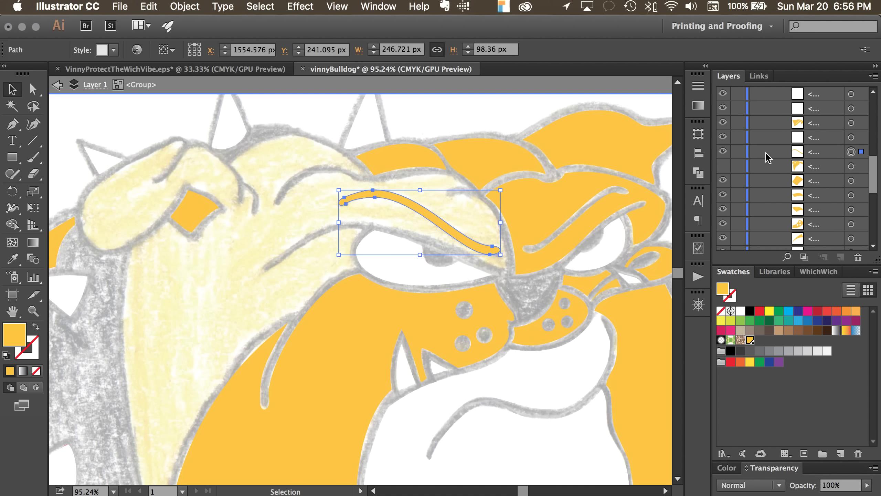
pyautogui.click(722, 167)
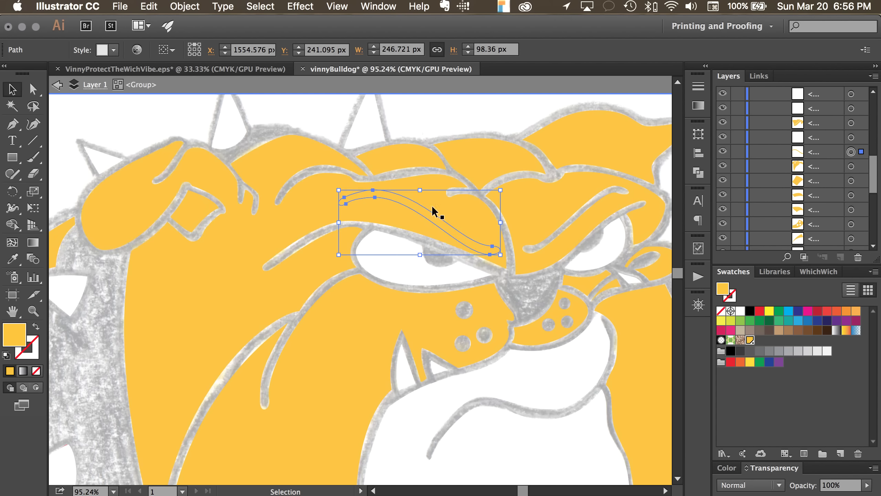
# Add the large head path to the brow crease selection and make the two a compound path, cutting the crease out.
pyautogui.keyDown('shift'); pyautogui.click(261, 221); pyautogui.keyUp('shift')
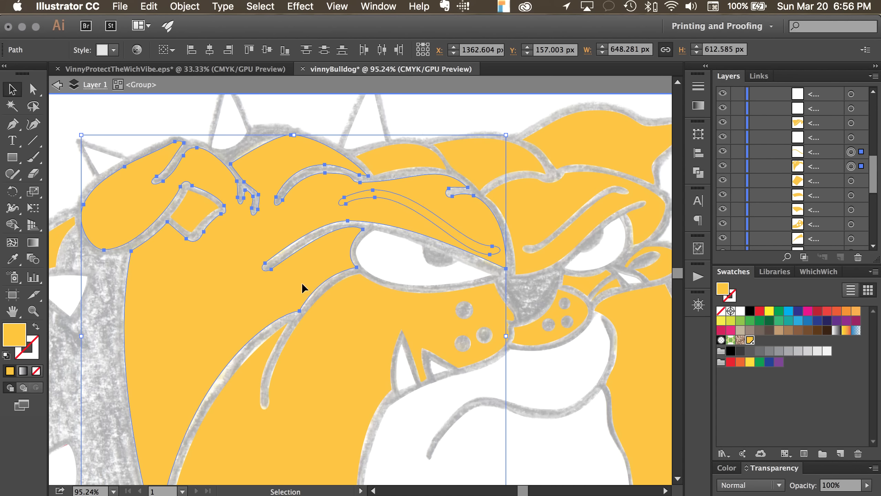
pyautogui.click(185, 7)
pyautogui.moveTo(227, 420)
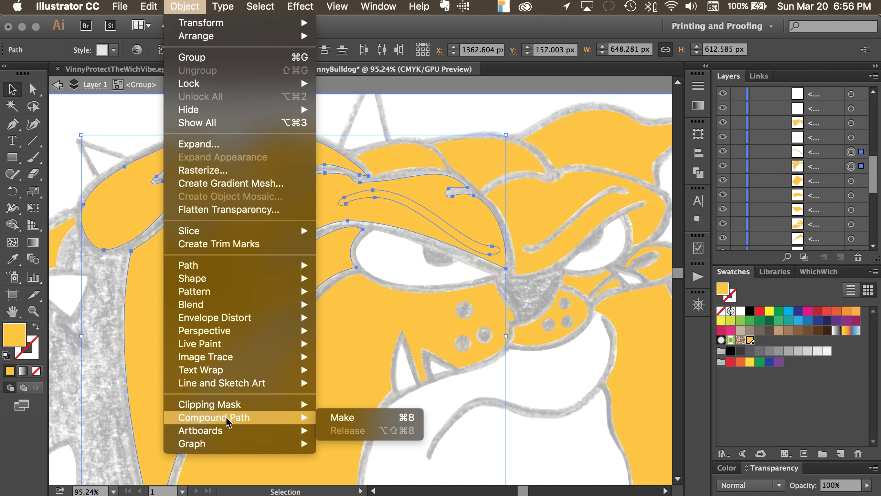
pyautogui.click(339, 420)
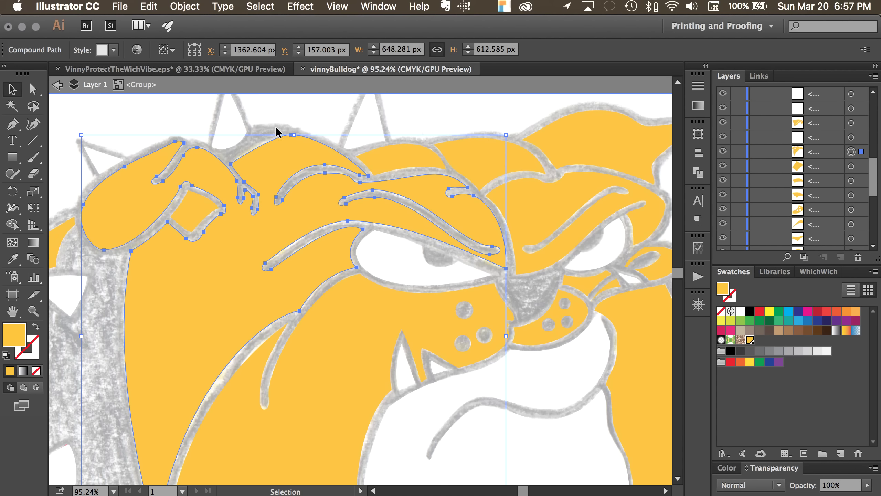
# Clear the selection and examine the yellow shapes across the whole bulldog along with the remaining paths in the group's layer list.
pyautogui.scroll(-2, 231, 159)
pyautogui.scroll(-4, 222, 196)
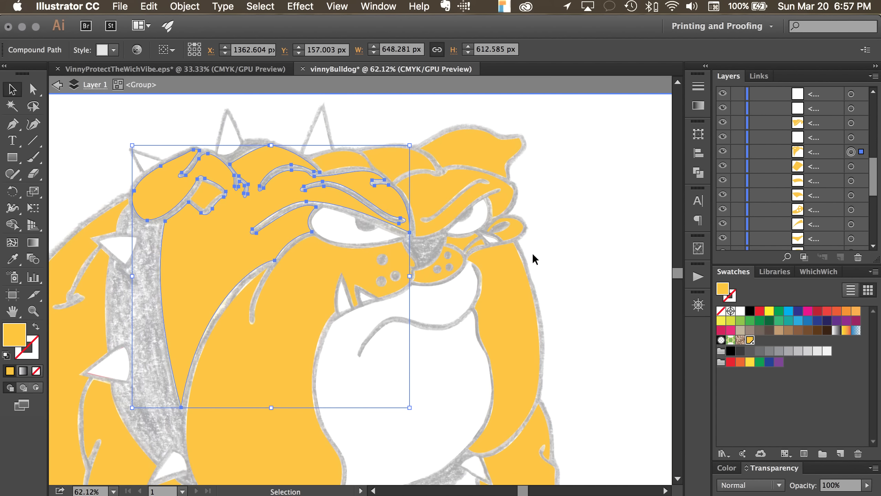
pyautogui.click(550, 258)
pyautogui.scroll(-10, 552, 260)
pyautogui.hscroll(-10, 551, 260)
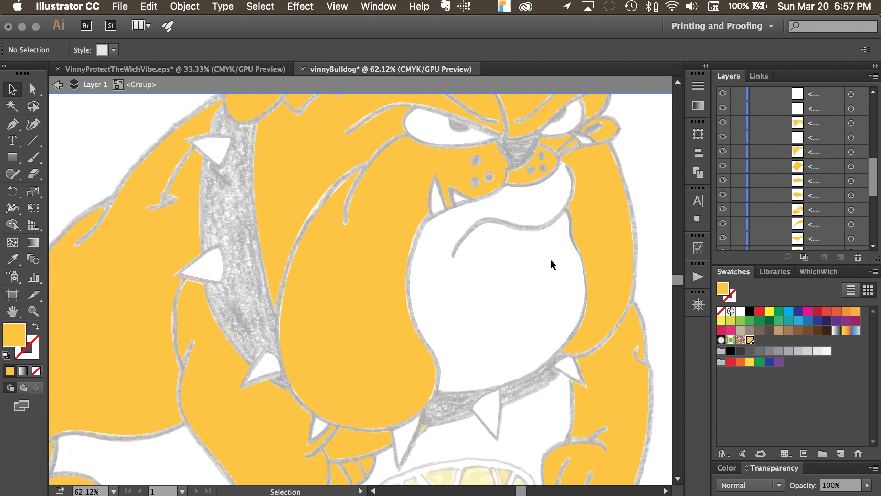
pyautogui.scroll(3, 551, 260)
pyautogui.hscroll(2, 551, 260)
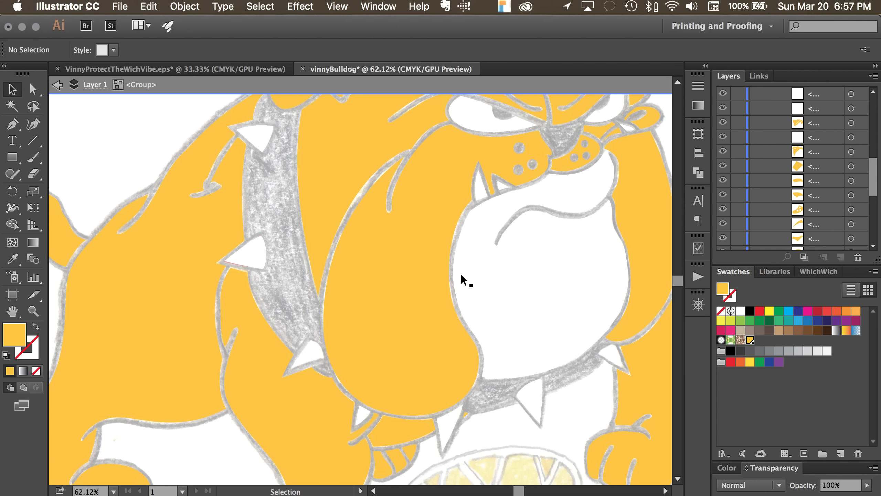
pyautogui.scroll(-5, 814, 196)
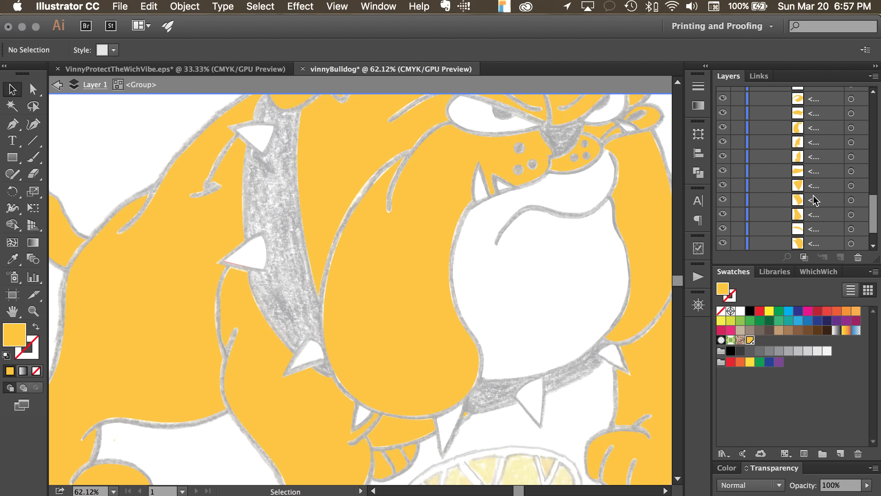
pyautogui.scroll(-2, 814, 197)
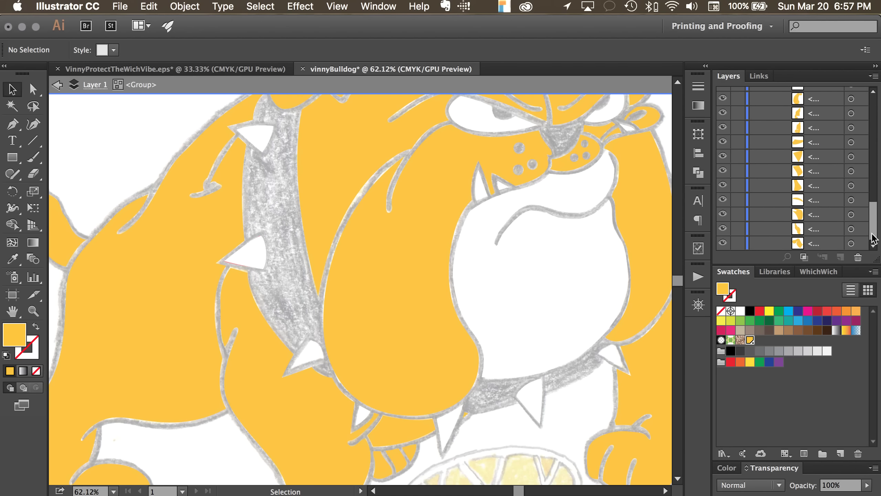
pyautogui.scroll(-5, 562, 234)
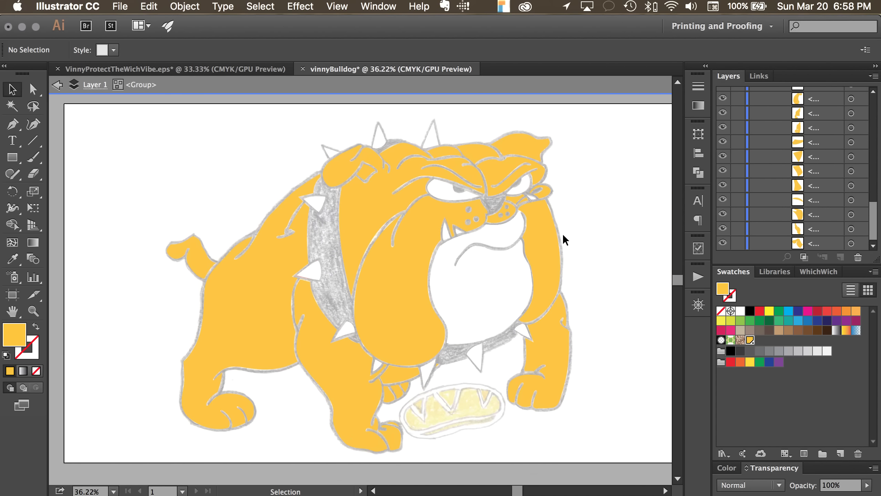
# Leave the yellow group's isolation mode and collapse Layer 1 in the layer list.
pyautogui.hscroll(3, 562, 233)
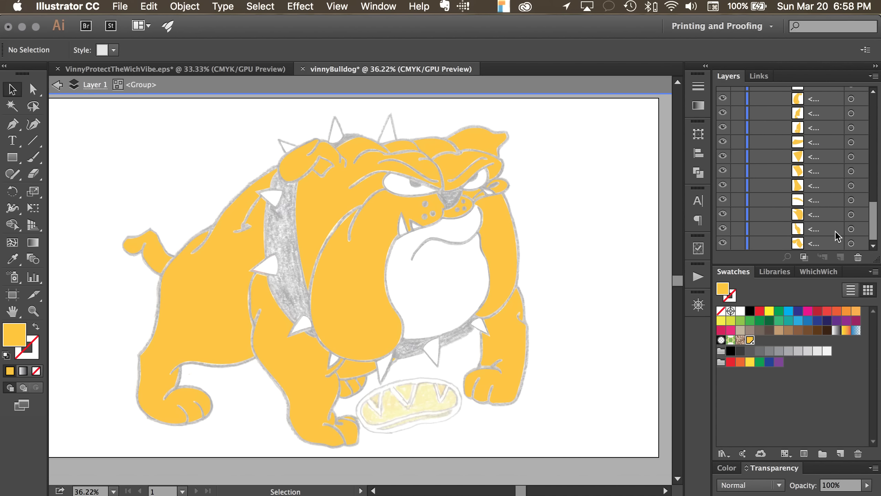
pyautogui.moveTo(871, 210); pyautogui.dragTo(872, 104)
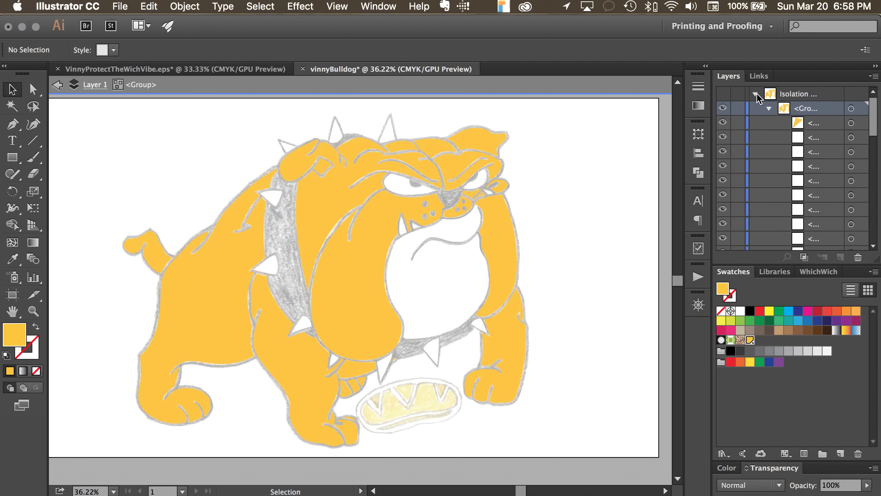
pyautogui.doubleClick(586, 177)
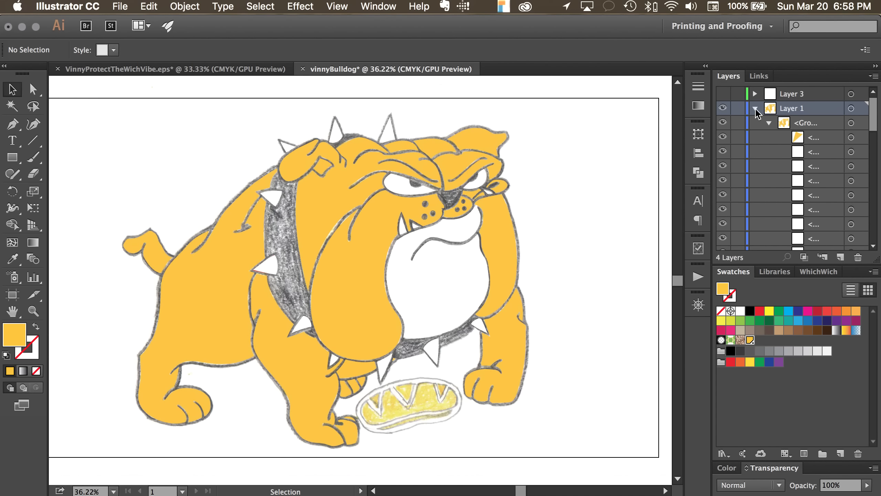
pyautogui.click(755, 109)
# Delete the leftover yellow and red paths from Layer 4, and show the layer's hidden black bulldog path beneath the yellow shapes.
pyautogui.click(824, 143)
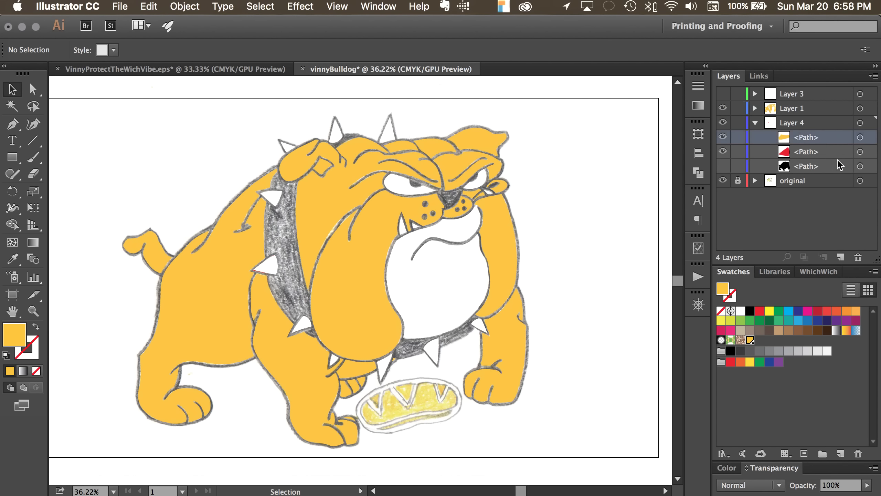
pyautogui.click(857, 257)
pyautogui.click(822, 143)
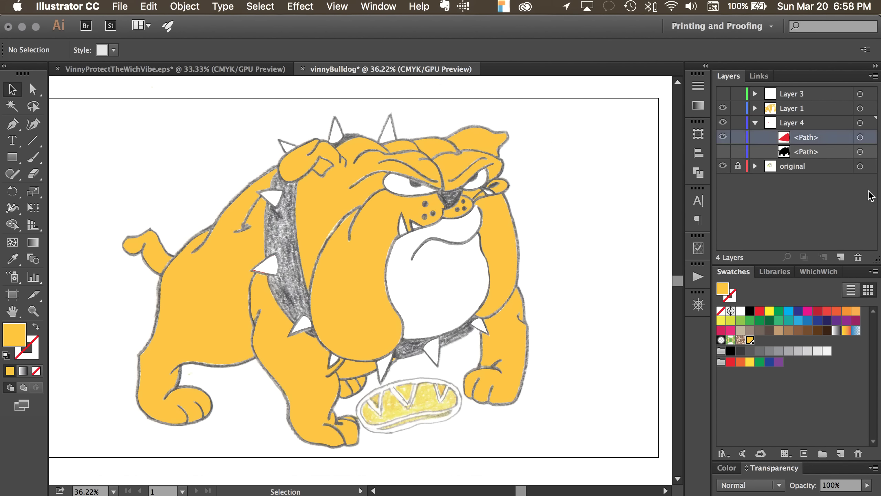
pyautogui.click(858, 257)
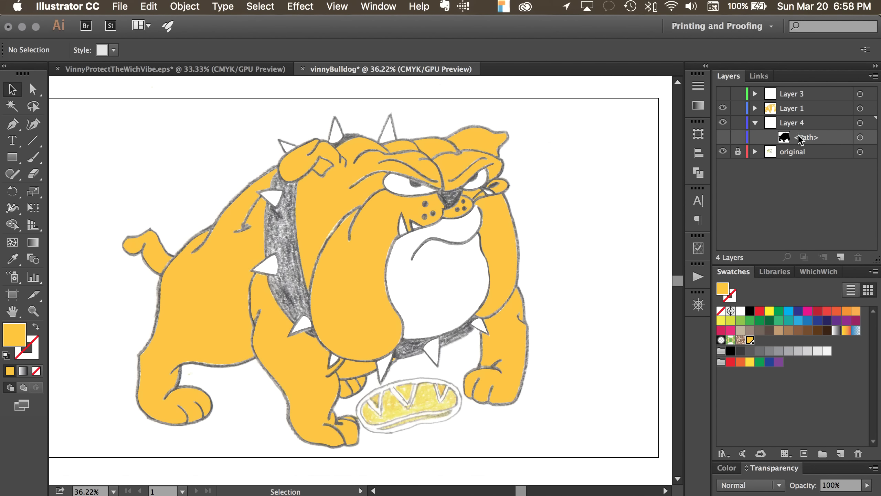
pyautogui.click(723, 137)
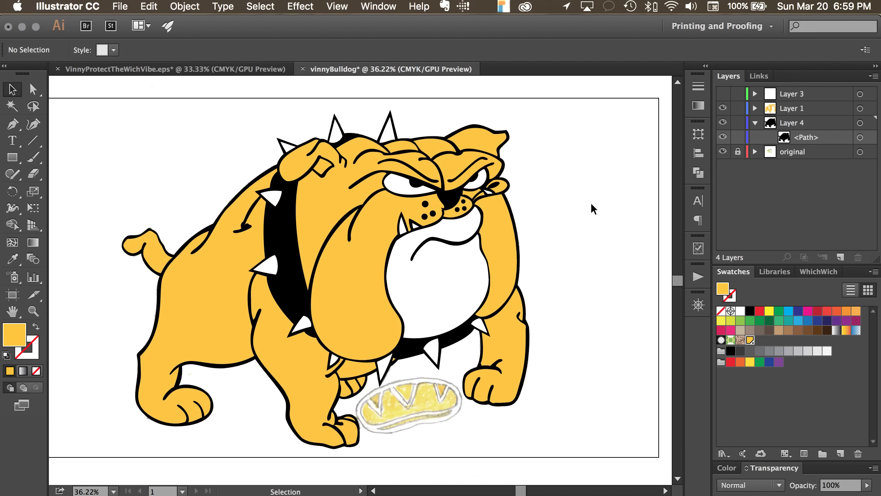
pyautogui.hscroll(-5, 588, 259)
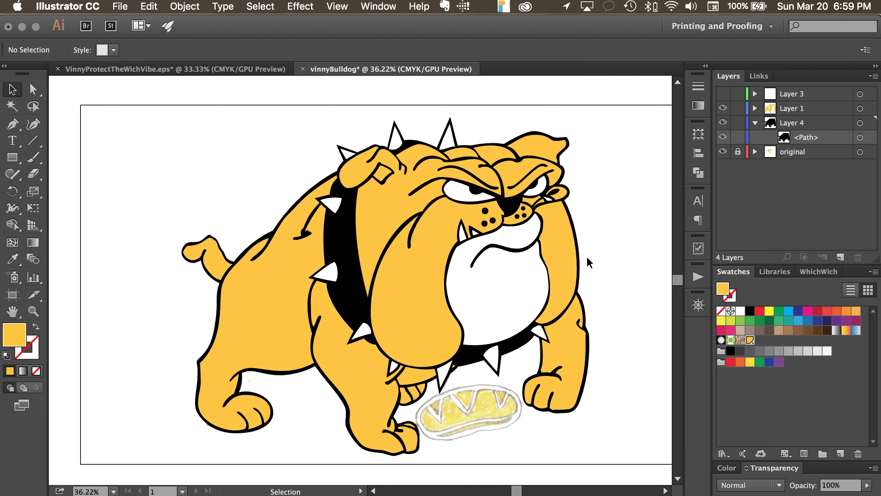